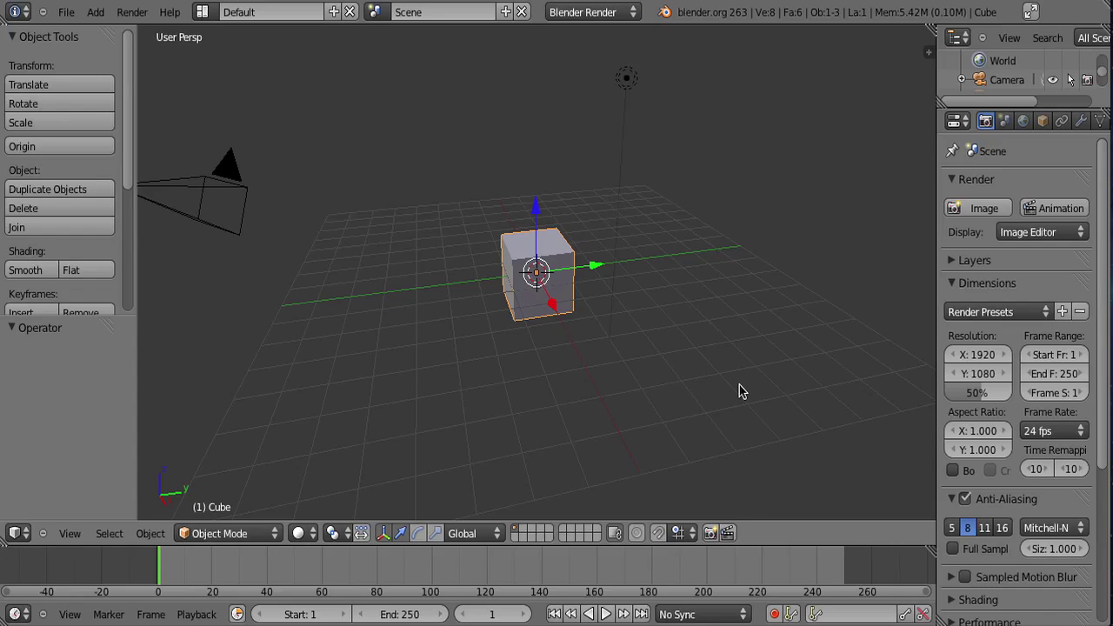
# Add a second cube mesh at the centre of the scene.
pyautogui.moveTo(739, 391); pyautogui.dragTo(575, 354, button='middle')
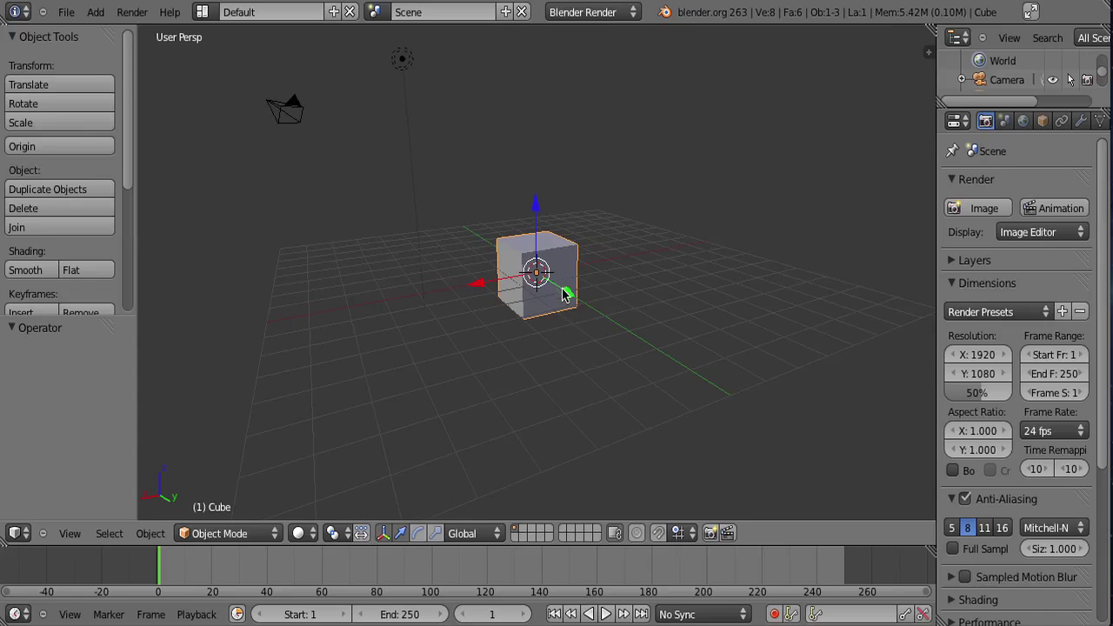
pyautogui.moveTo(563, 294); pyautogui.dragTo(525, 263, button='middle')
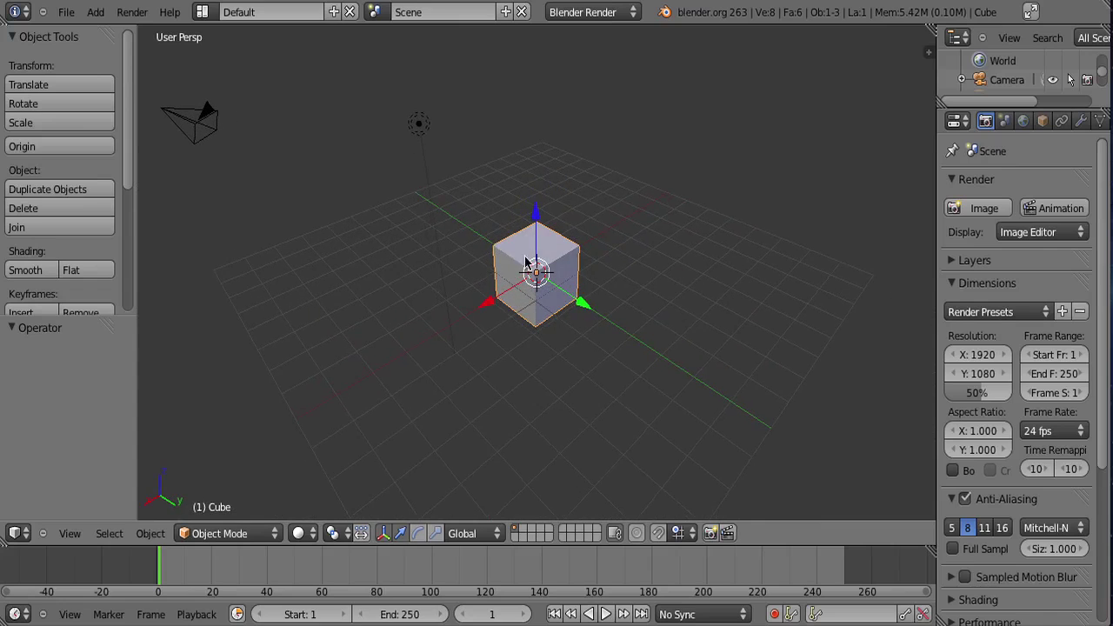
pyautogui.click(67, 12)
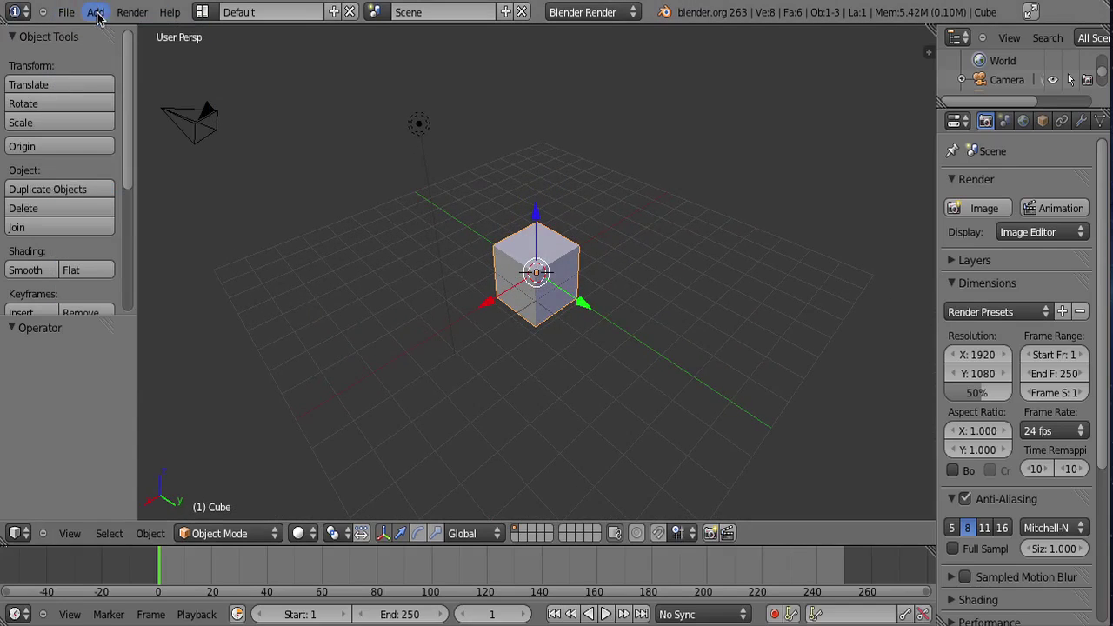
pyautogui.click(95, 14)
pyautogui.moveTo(170, 32)
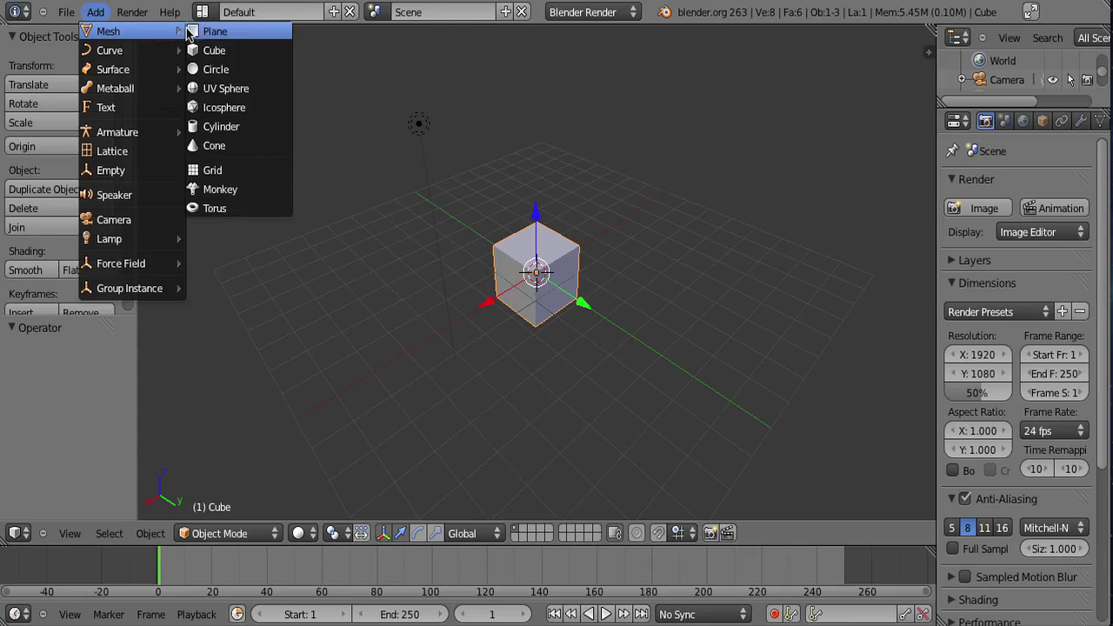
pyautogui.click(211, 50)
# Move the new cube about 2.8 units in the negative X direction so it stands beside the original cube.
pyautogui.moveTo(472, 223); pyautogui.dragTo(379, 228, button='middle')
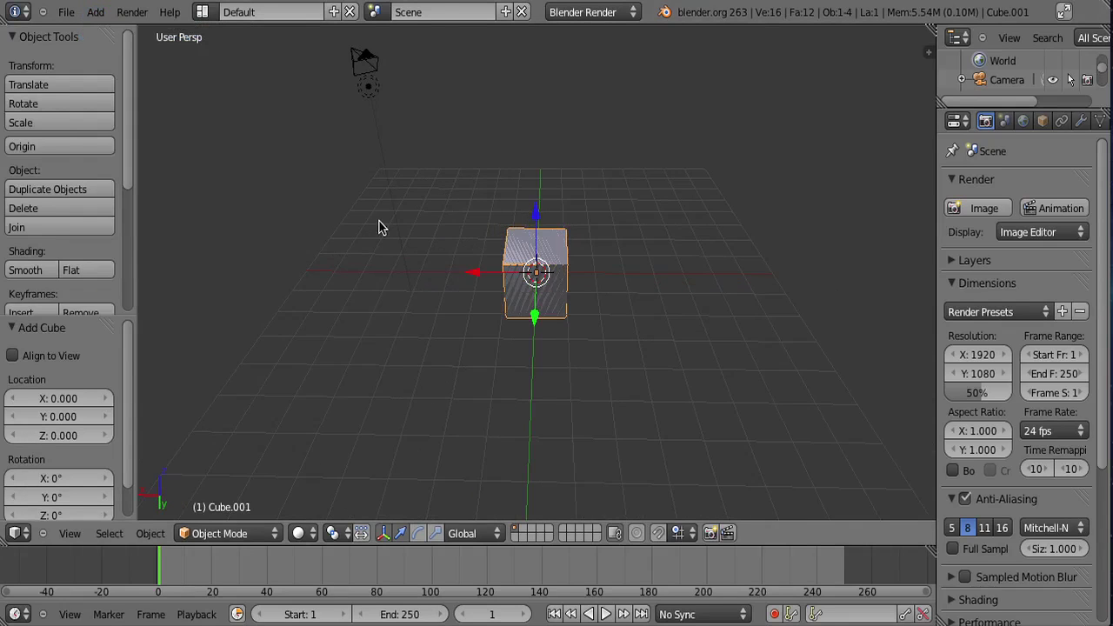
pyautogui.scroll(3, 452, 243)
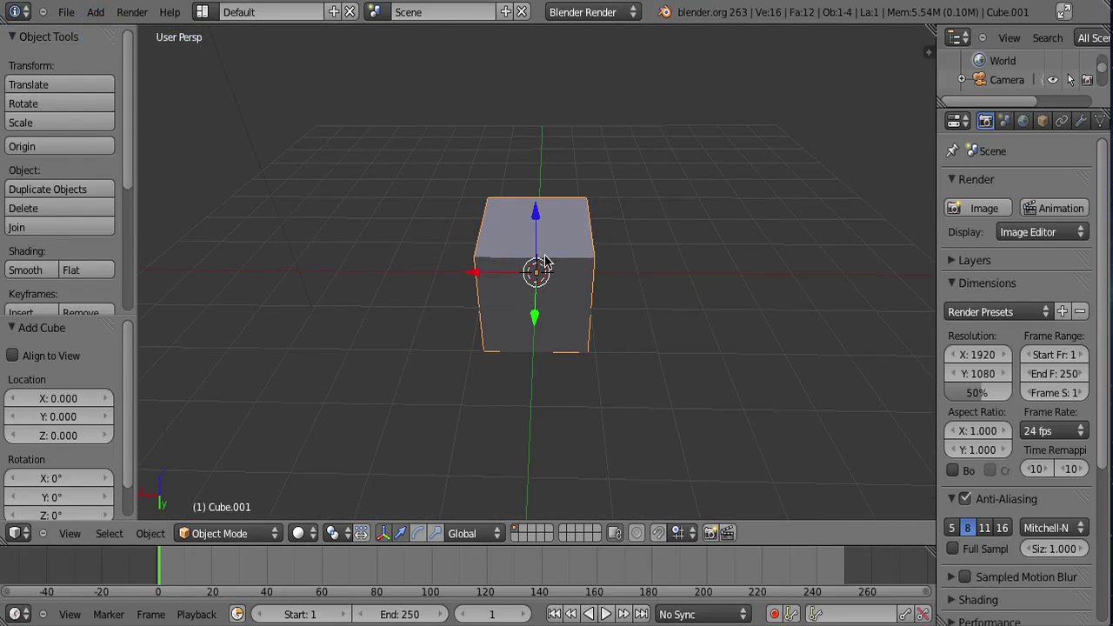
pyautogui.press('w')
pyautogui.hotkey('shift', 'd')
pyautogui.click(586, 248)
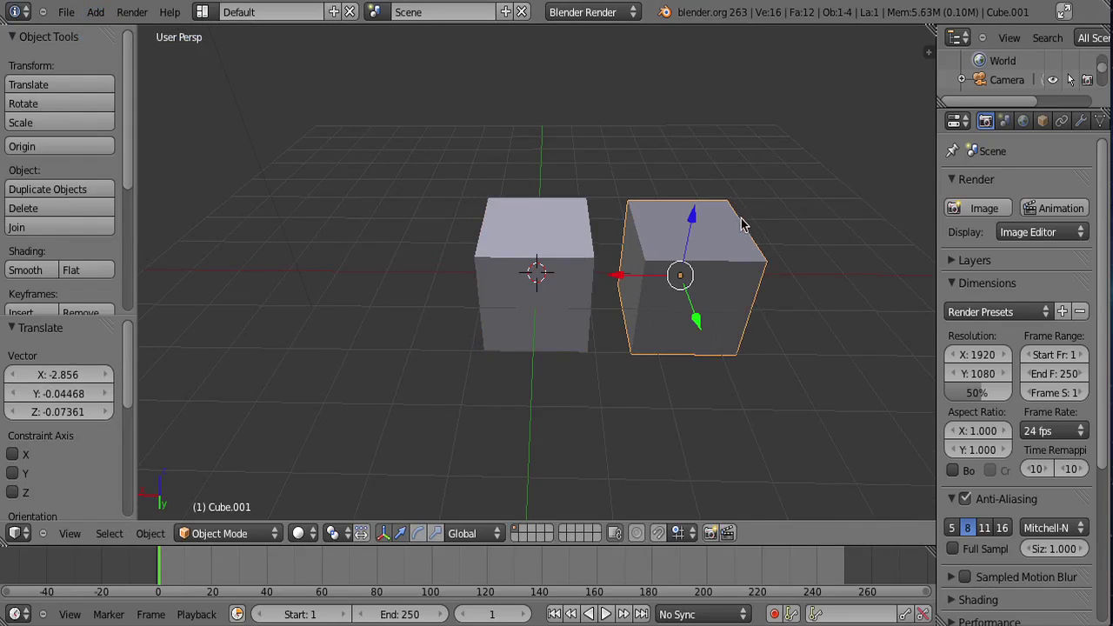
pyautogui.moveTo(740, 224)
pyautogui.mouseDown(button='middle')
pyautogui.moveTo(543, 191)
pyautogui.moveTo(727, 219)
pyautogui.moveTo(736, 174)
pyautogui.moveTo(742, 220)
pyautogui.mouseUp(button='middle')
pyautogui.press('g')
pyautogui.click(726, 266)
# Move the original cube about 1.2 units in X and 0.61 in Z, and the second cube about 0.34 in X and 0.84 in Z.
pyautogui.rightClick(574, 229)
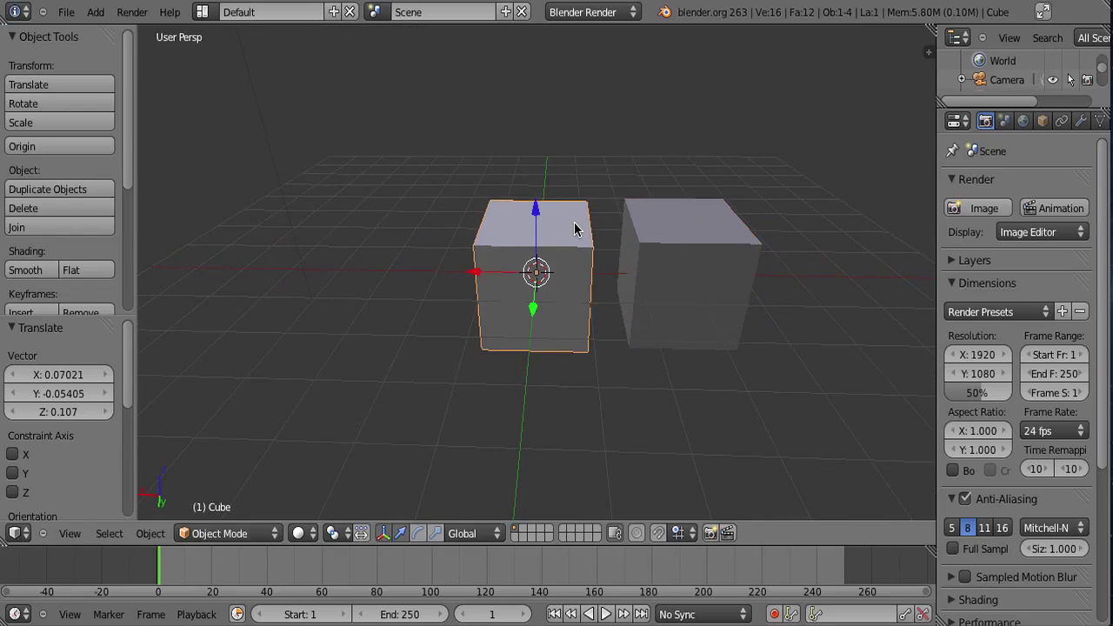
pyautogui.press('g')
pyautogui.click(516, 186)
pyautogui.rightClick(675, 268)
pyautogui.press('g')
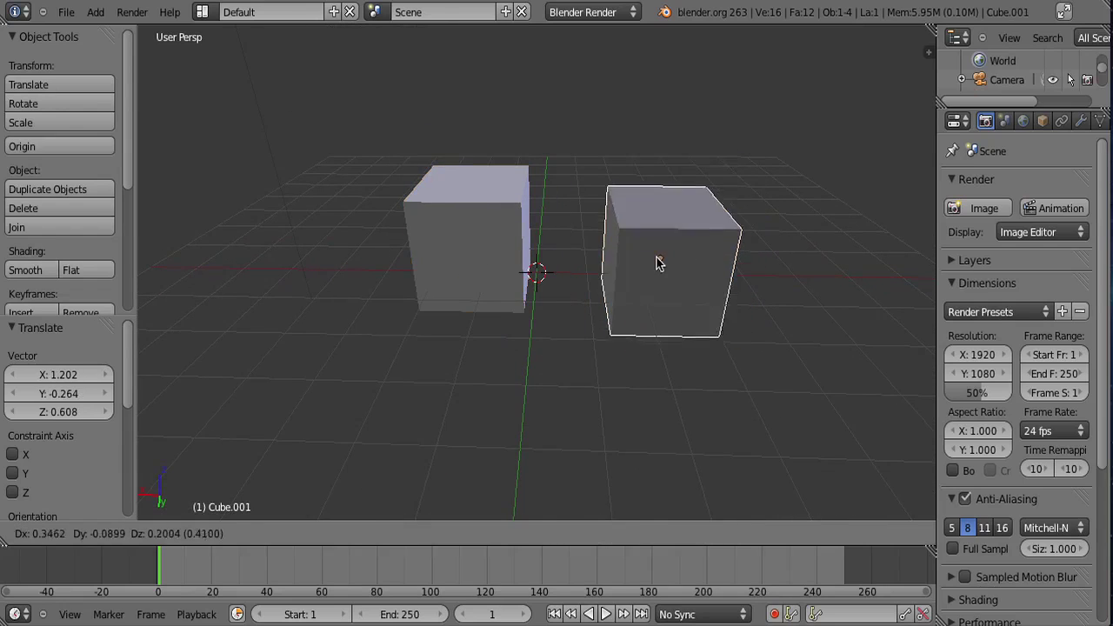
pyautogui.click(658, 219)
# Raise the original cube in two small moves of about 0.25 and 0.65 units in Z.
pyautogui.scroll(8, 659, 219)
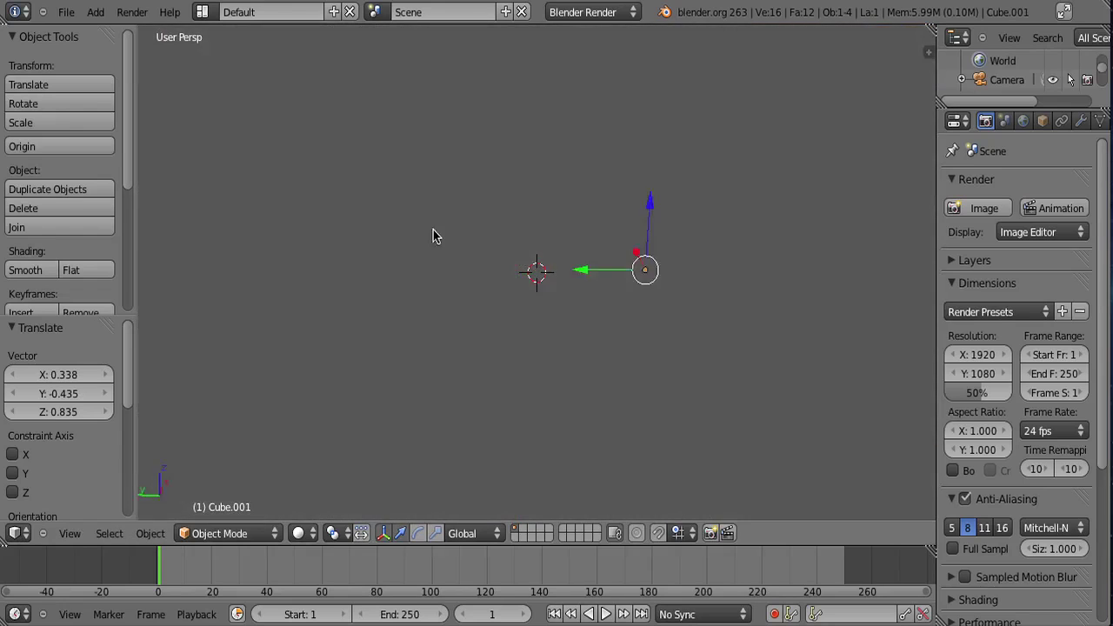
pyautogui.scroll(-4, 659, 286)
pyautogui.scroll(-2, 659, 280)
pyautogui.rightClick(477, 249)
pyautogui.press('g')
pyautogui.click(472, 228)
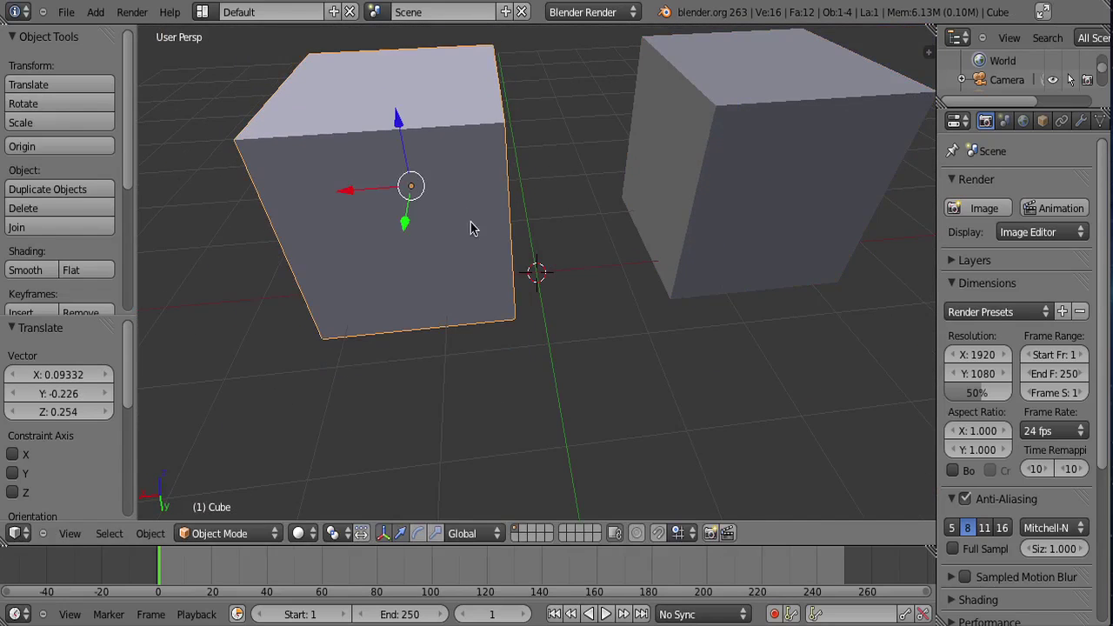
pyautogui.scroll(-3, 695, 330)
pyautogui.press('g')
pyautogui.click(689, 295)
# Nudge the second cube by about 0.26 units in X, -0.28 in Y and 0.29 in Z.
pyautogui.rightClick(669, 227)
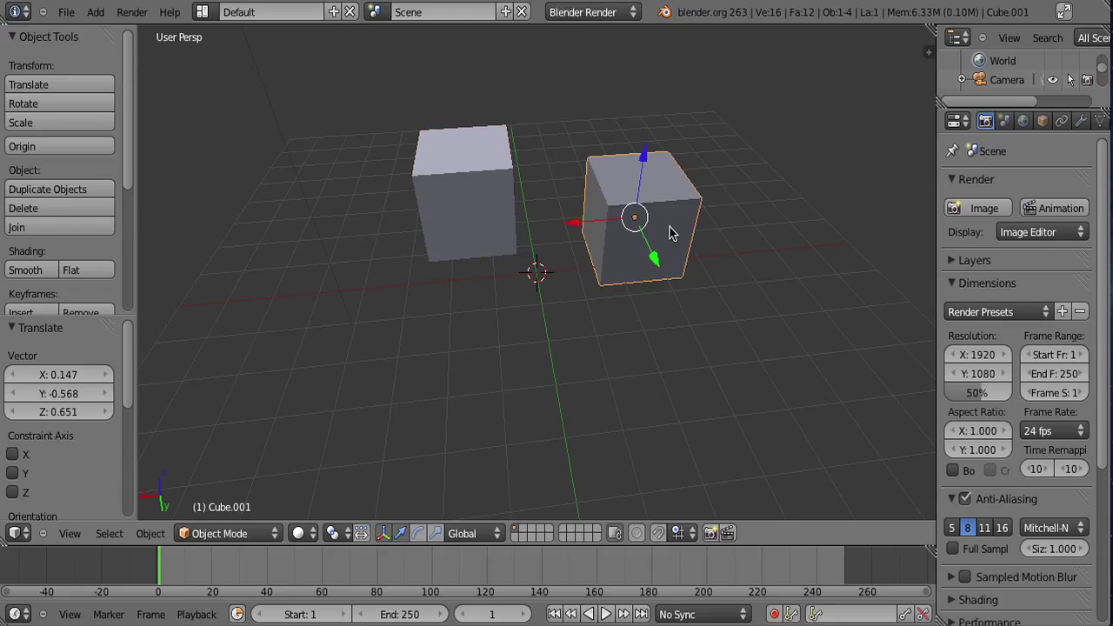
pyautogui.press('g')
pyautogui.click(660, 201)
pyautogui.scroll(8, 658, 213)
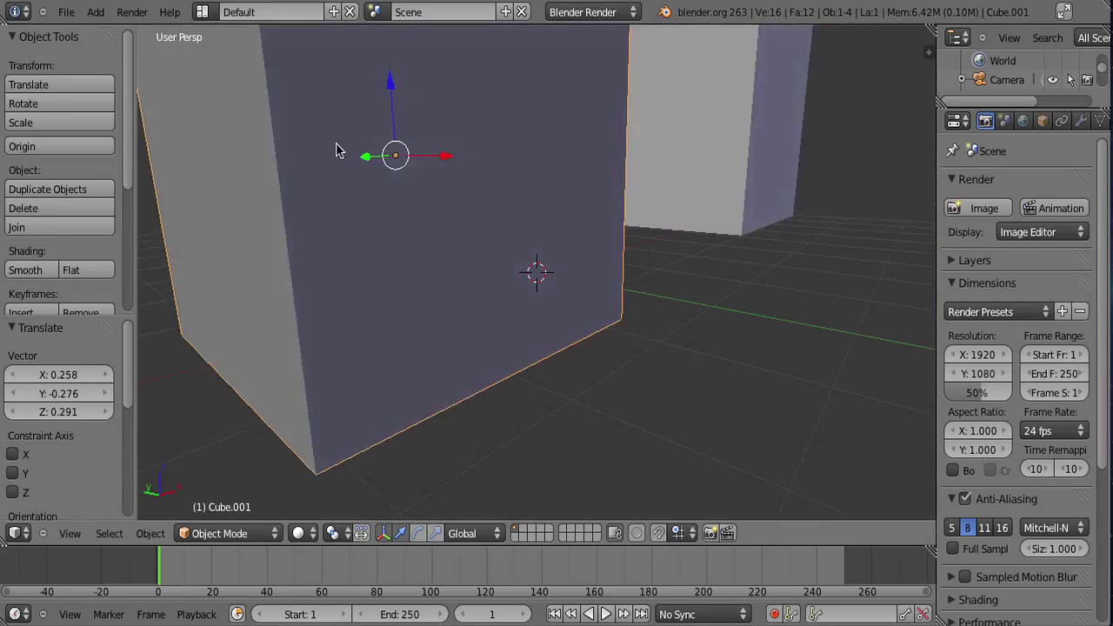
pyautogui.scroll(-3, 639, 203)
pyautogui.scroll(-4, 638, 203)
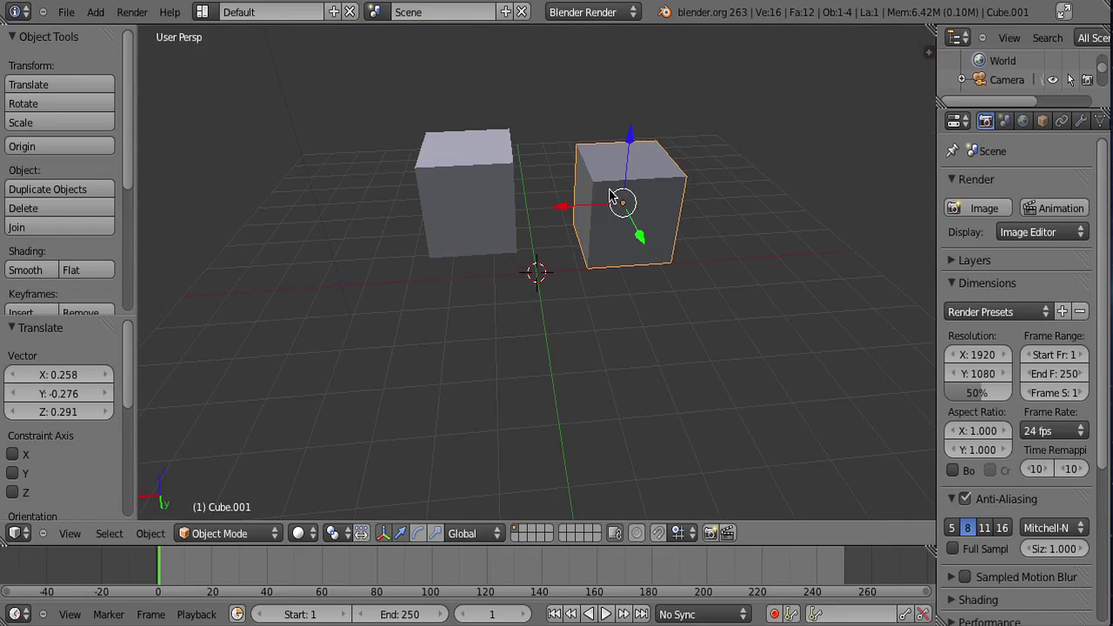
# Join the two cubes into one object with the original cube as the active object.
pyautogui.keyDown('shift'); pyautogui.rightClick(464, 165); pyautogui.keyUp('shift')
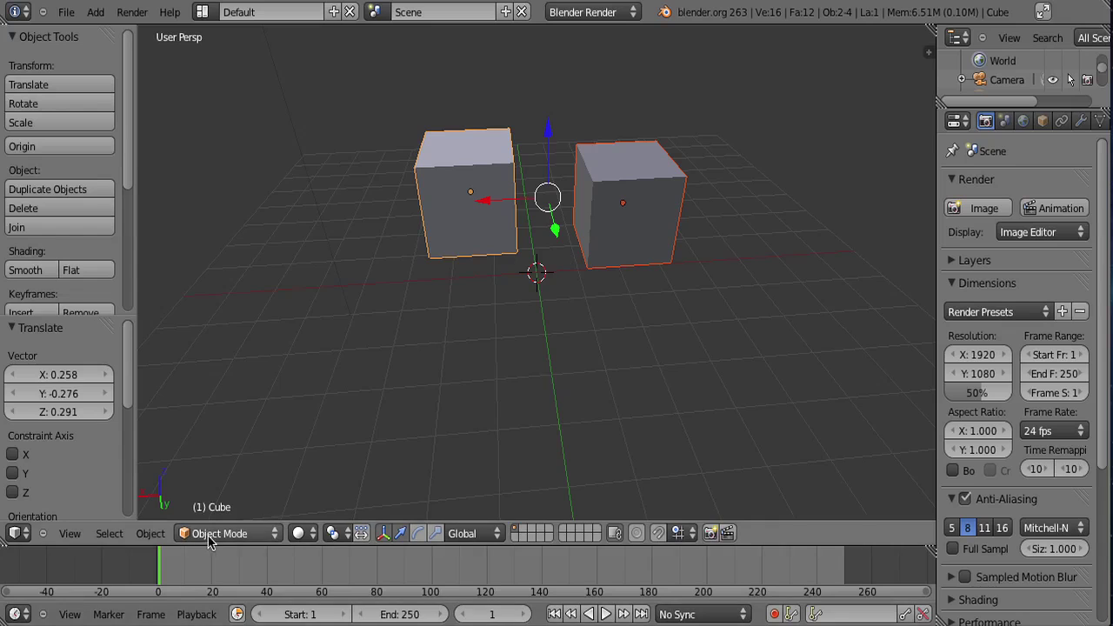
pyautogui.click(150, 539)
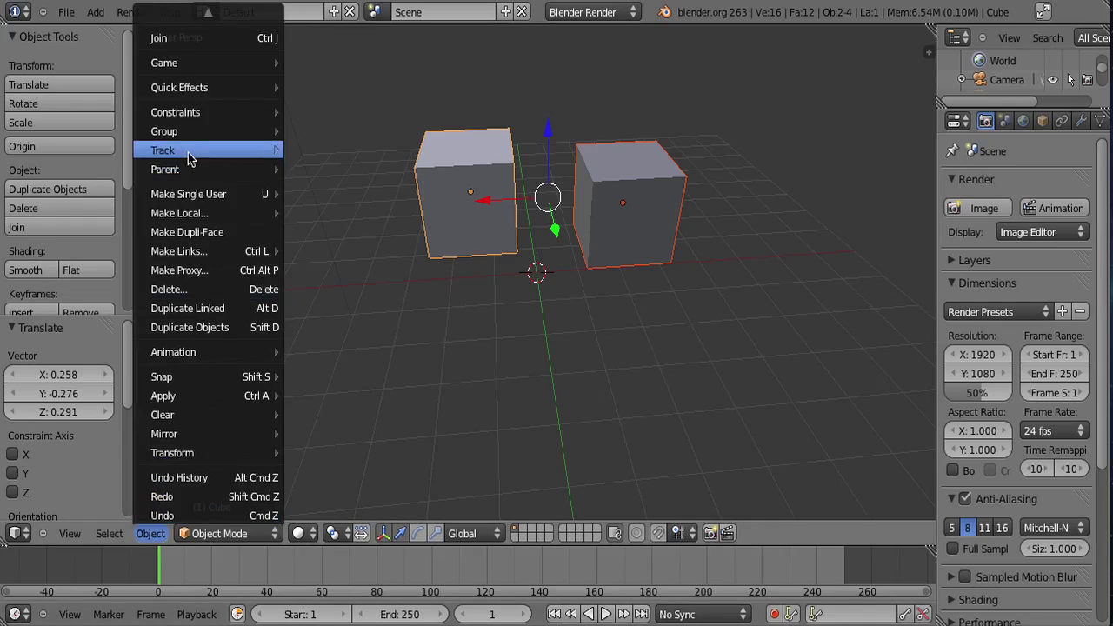
pyautogui.click(233, 45)
# Move the joined cubes around twice to test them as a single object, the second time by about -0.68 in X and 0.33 in Z.
pyautogui.moveTo(563, 218); pyautogui.dragTo(472, 227, button='middle')
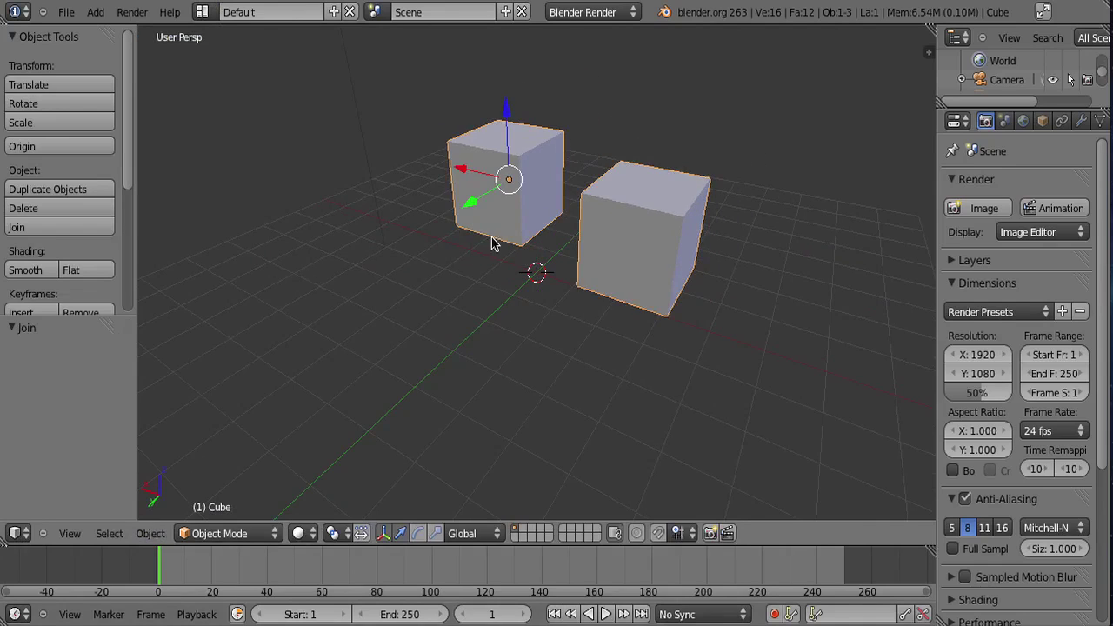
pyautogui.scroll(-3, 492, 245)
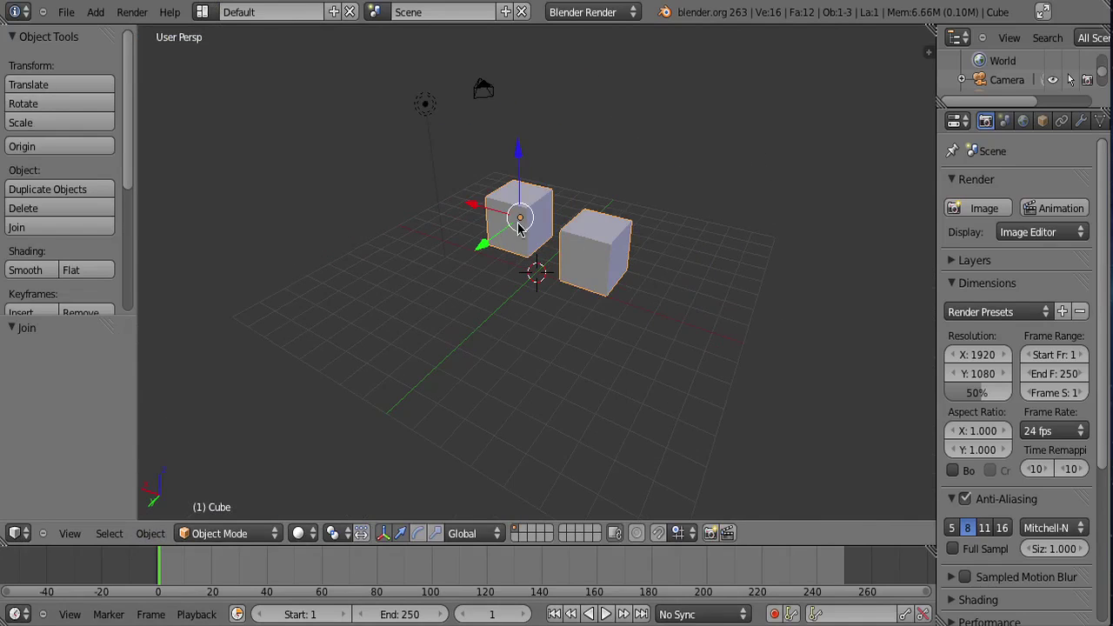
pyautogui.rightClick(414, 108)
pyautogui.rightClick(607, 262)
pyautogui.press('g')
pyautogui.click(607, 262)
pyautogui.moveTo(607, 263); pyautogui.dragTo(289, 183, button='middle')
pyautogui.press('g')
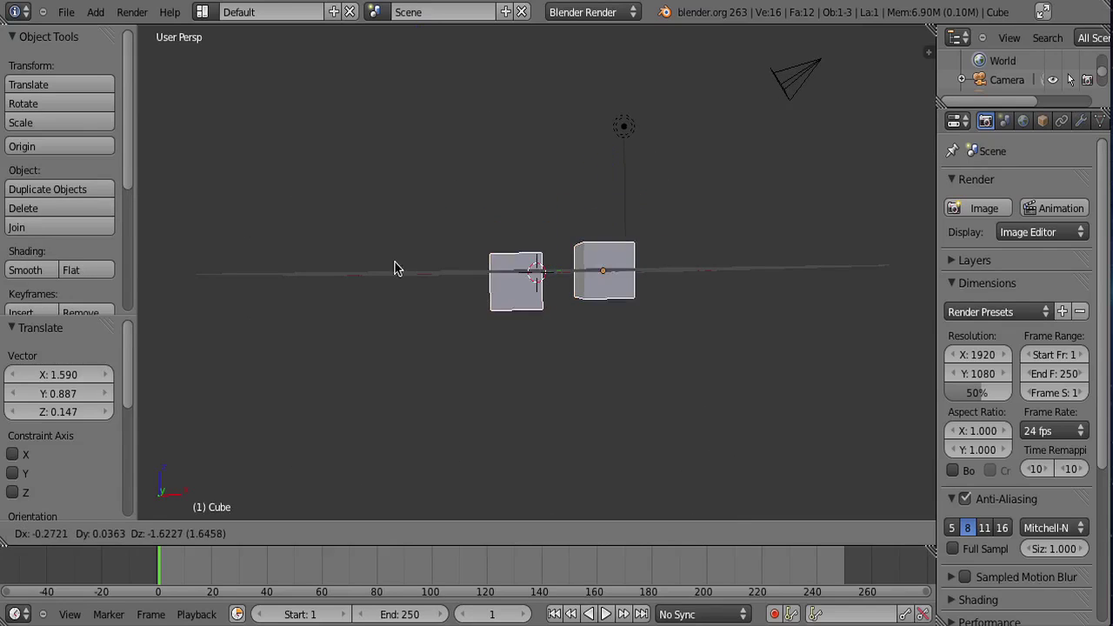
pyautogui.click(378, 218)
pyautogui.moveTo(378, 218); pyautogui.dragTo(799, 304, button='middle')
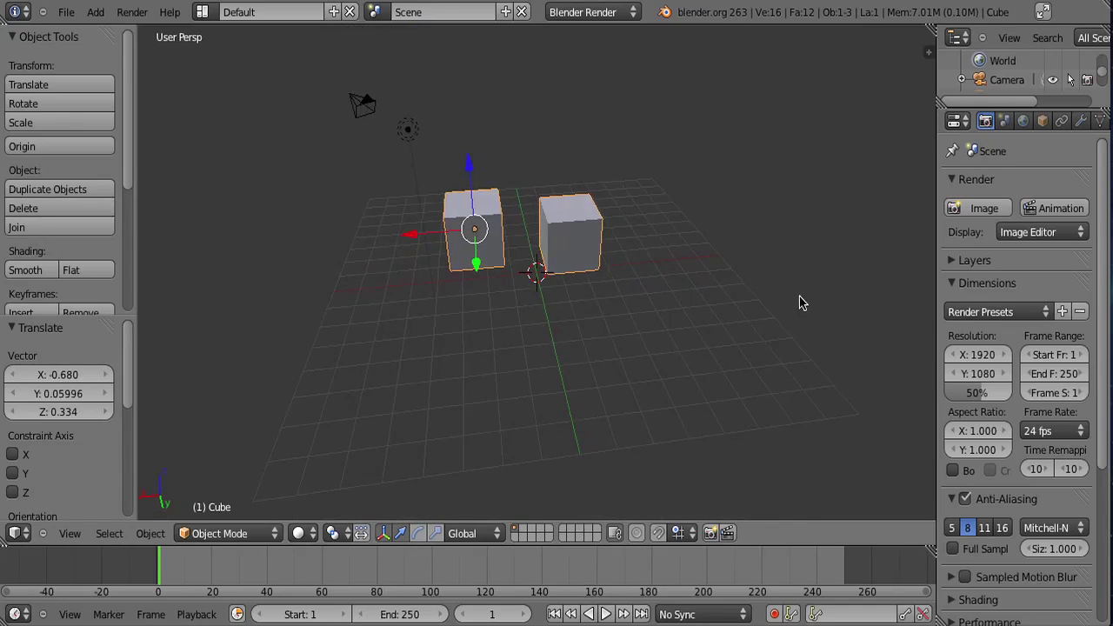
pyautogui.scroll(4, 586, 281)
pyautogui.moveTo(585, 281); pyautogui.dragTo(573, 307, button='middle')
pyautogui.scroll(-5, 565, 301)
# Undo the moves of the joined object and the join itself, back to two separate cubes.
pyautogui.press('super+z')
pyautogui.press('super+z')
pyautogui.press('super+z')
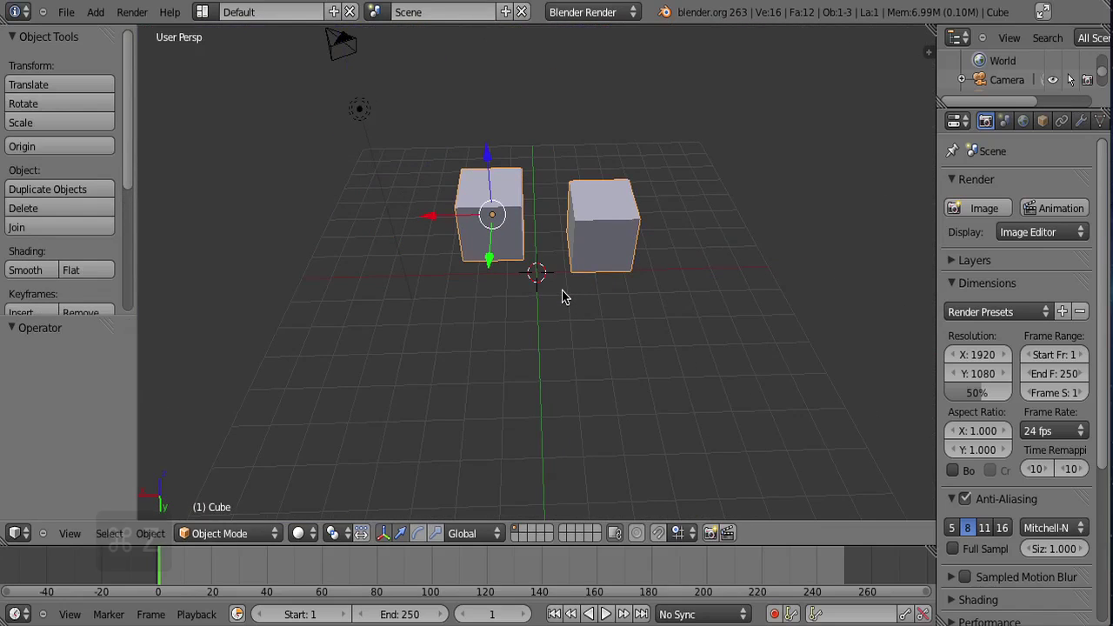
pyautogui.press('super+z')
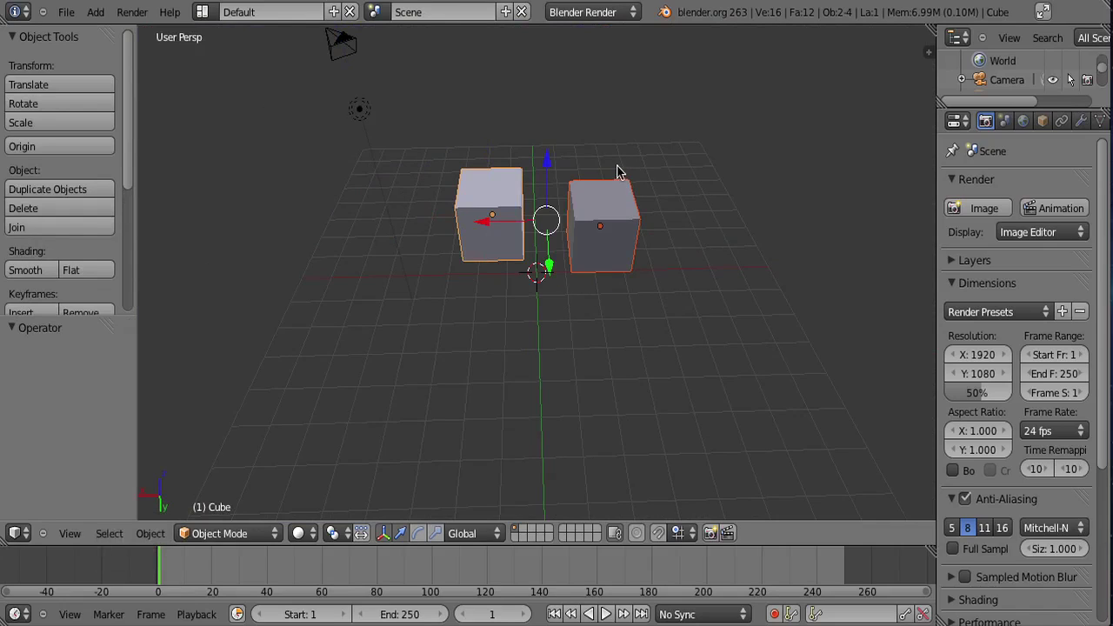
# Join the two cubes again with the second cube as the active object, and undo that join.
pyautogui.rightClick(617, 209)
pyautogui.rightClick(513, 213)
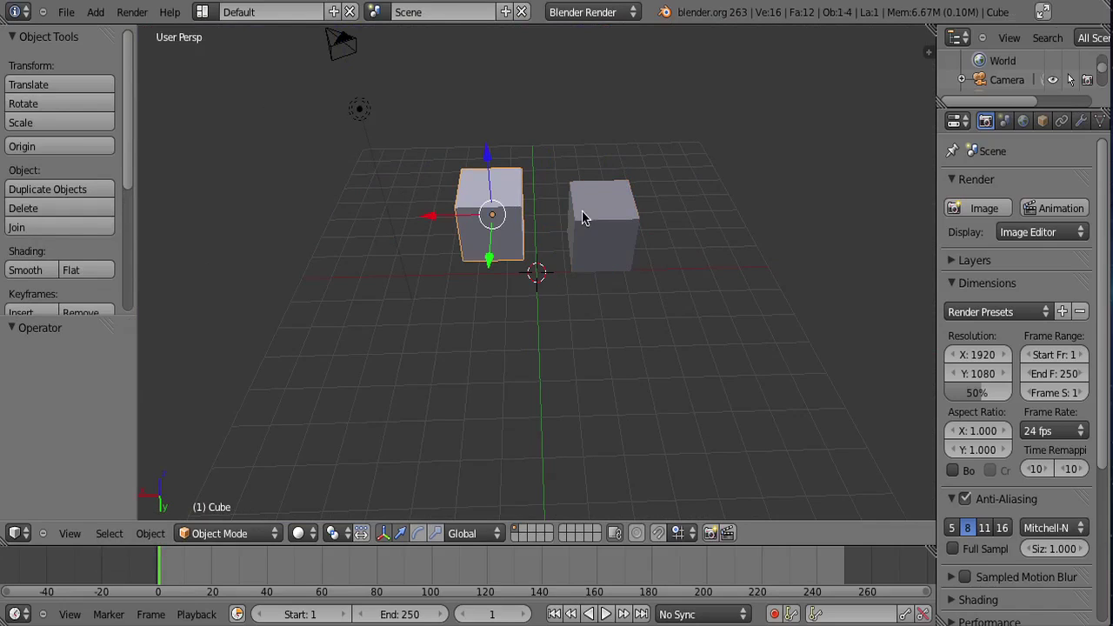
pyautogui.keyDown('shift'); pyautogui.rightClick(591, 219); pyautogui.keyUp('shift')
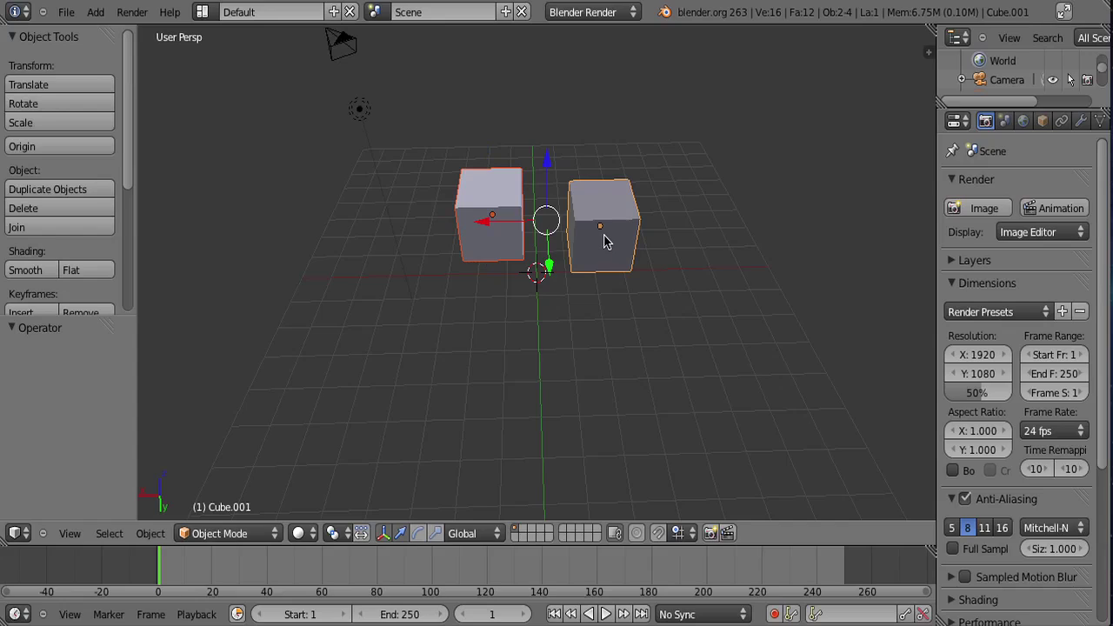
pyautogui.hotkey('ctrl', 'j')
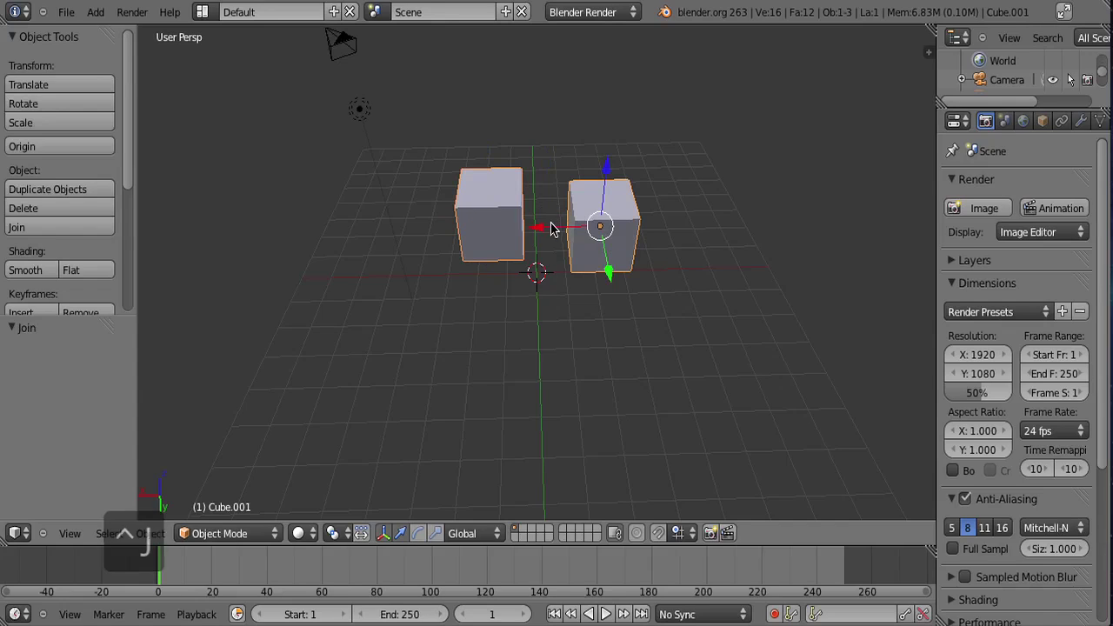
pyautogui.press('super+z')
pyautogui.press('super+z')
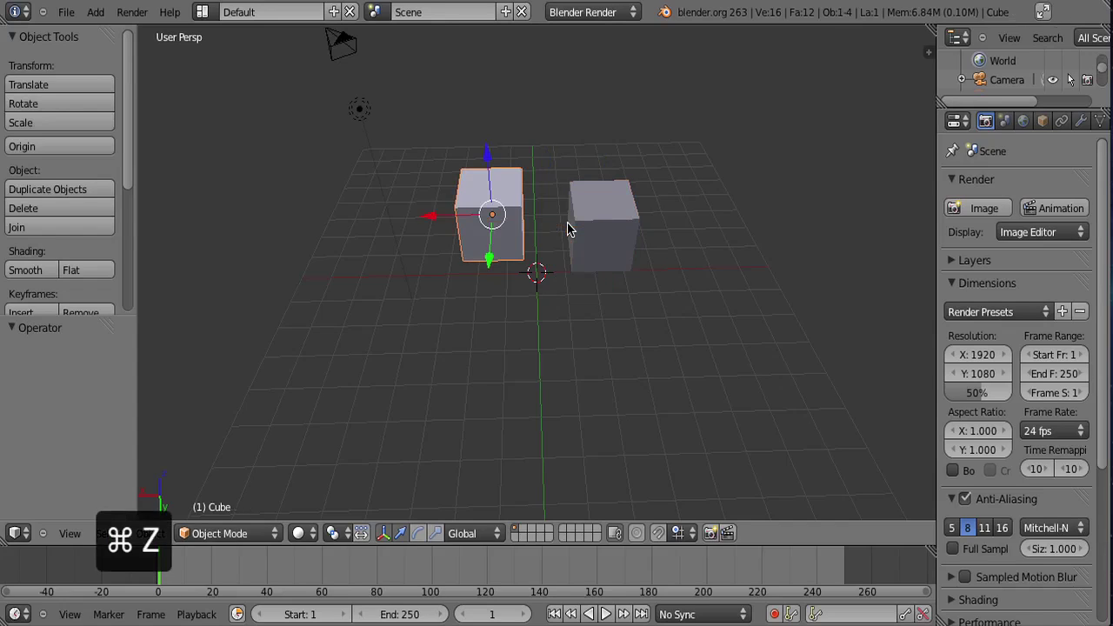
# Add a text object and place it on the top face of the original cube.
pyautogui.click(96, 12)
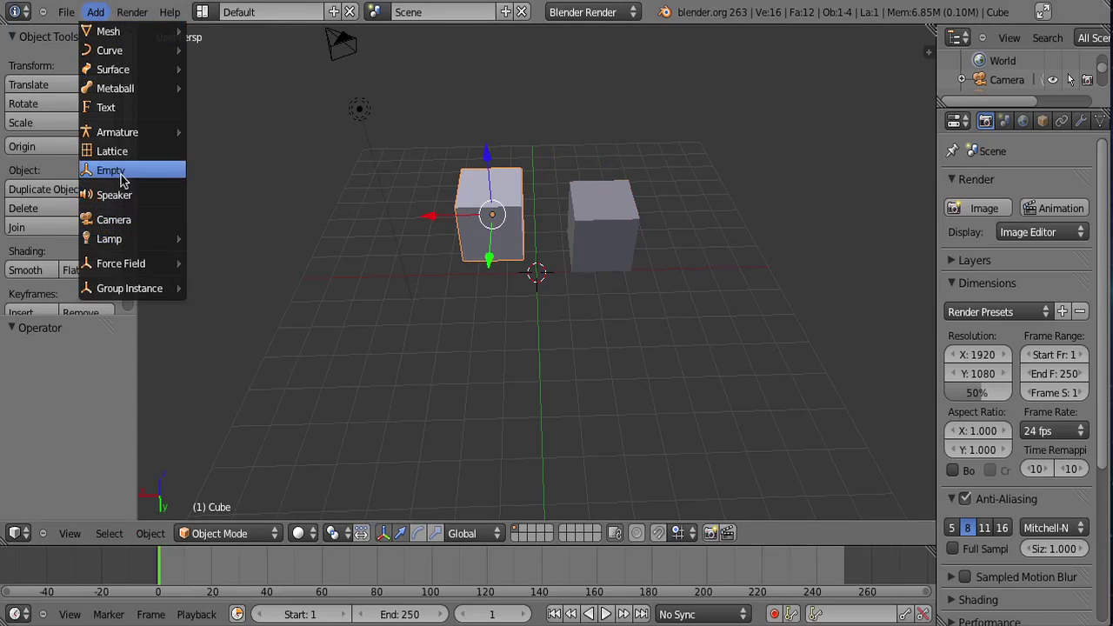
pyautogui.click(117, 107)
pyautogui.scroll(5, 289, 215)
pyautogui.moveTo(289, 215); pyautogui.dragTo(360, 276, button='middle')
pyautogui.press('g')
pyautogui.click(373, 69)
pyautogui.moveTo(373, 70); pyautogui.dragTo(635, 67, button='middle')
pyautogui.press('g')
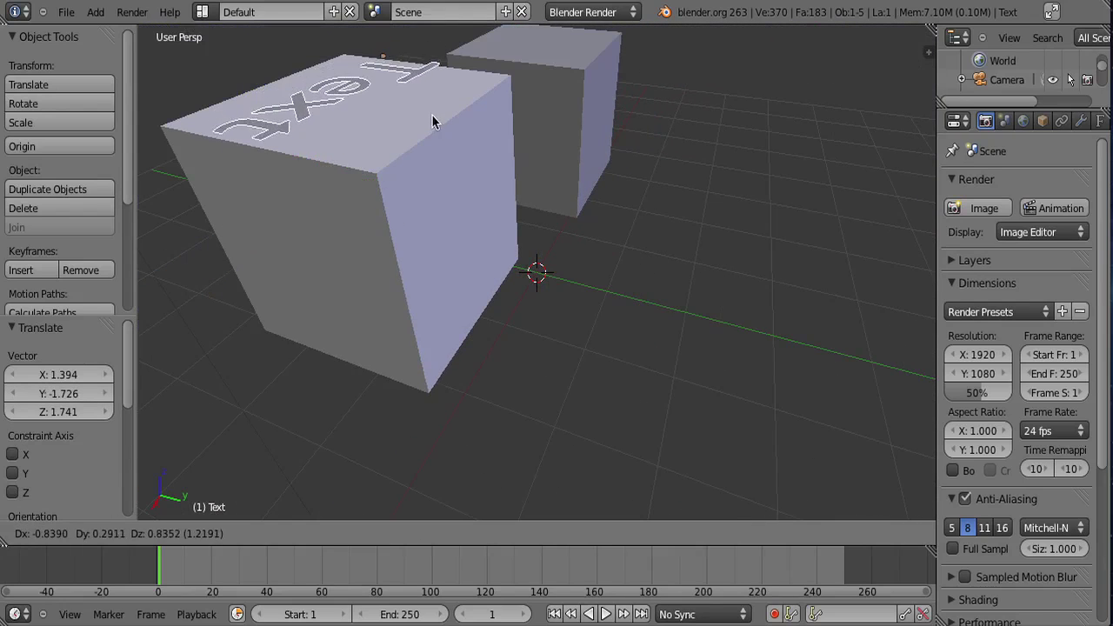
pyautogui.click(442, 129)
# Adjust the text's position on the cube's top face by about -0.05 units along Y and -0.15 along X.
pyautogui.moveTo(441, 129); pyautogui.dragTo(436, 238, button='middle')
pyautogui.press('g')
pyautogui.press('y')
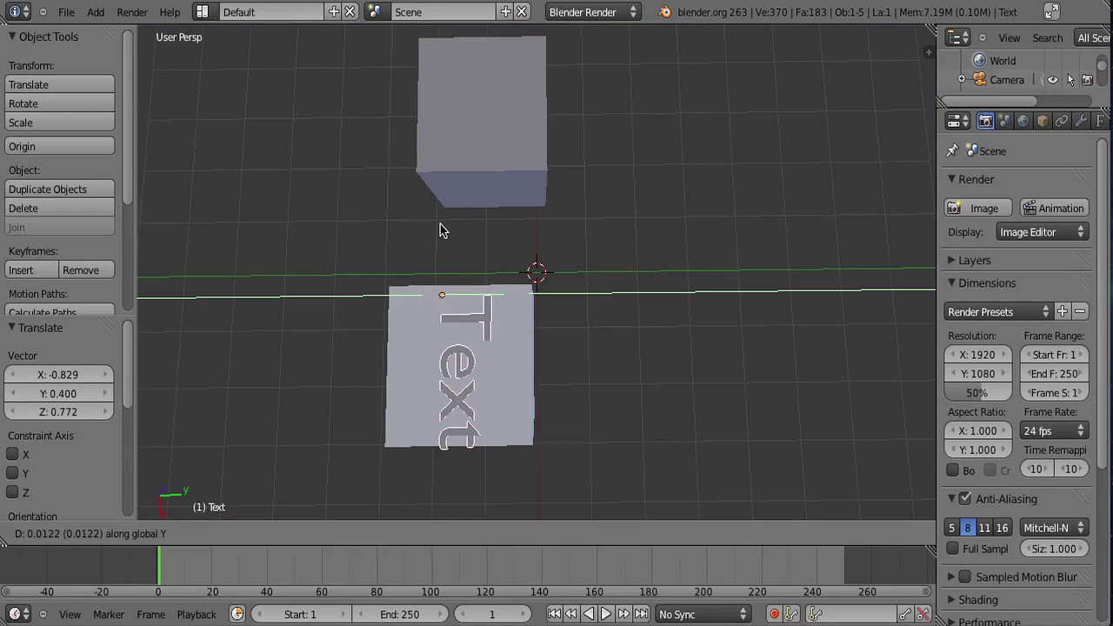
pyautogui.click(436, 230)
pyautogui.press('g')
pyautogui.press('x')
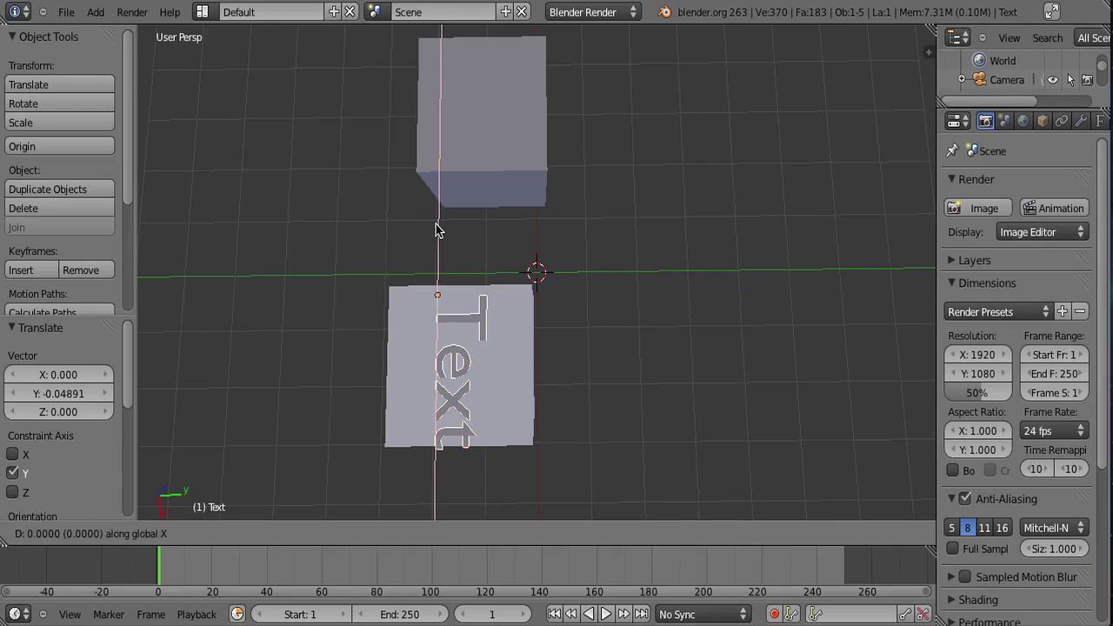
pyautogui.click(435, 217)
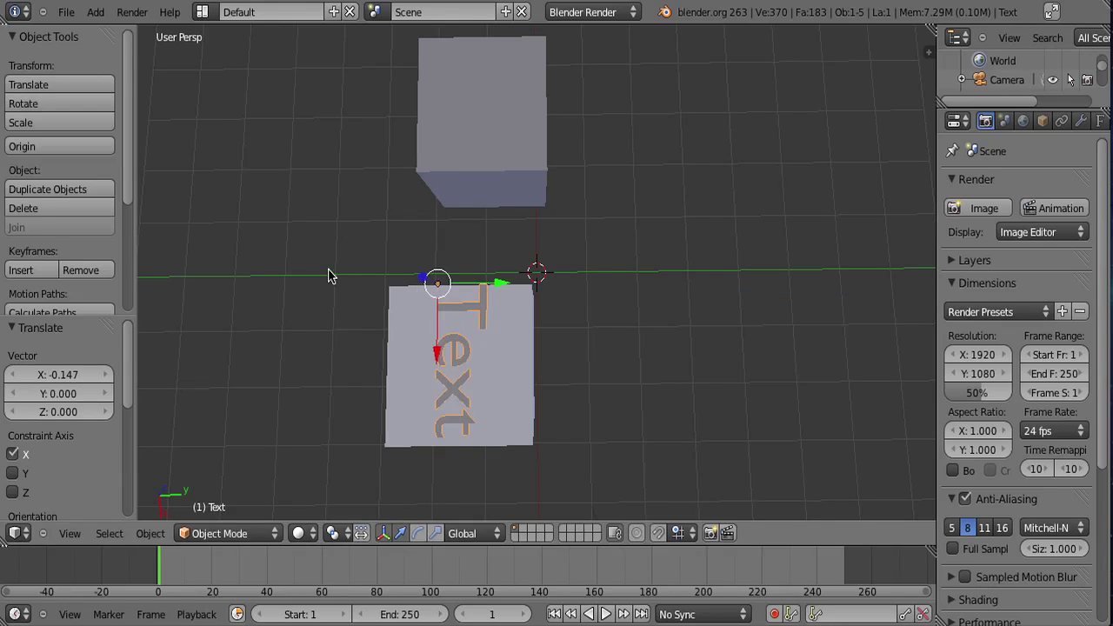
# Select the original cube together with the text lying on it, keeping the text active, and try to join the two objects.
pyautogui.moveTo(327, 273); pyautogui.dragTo(496, 179, button='middle')
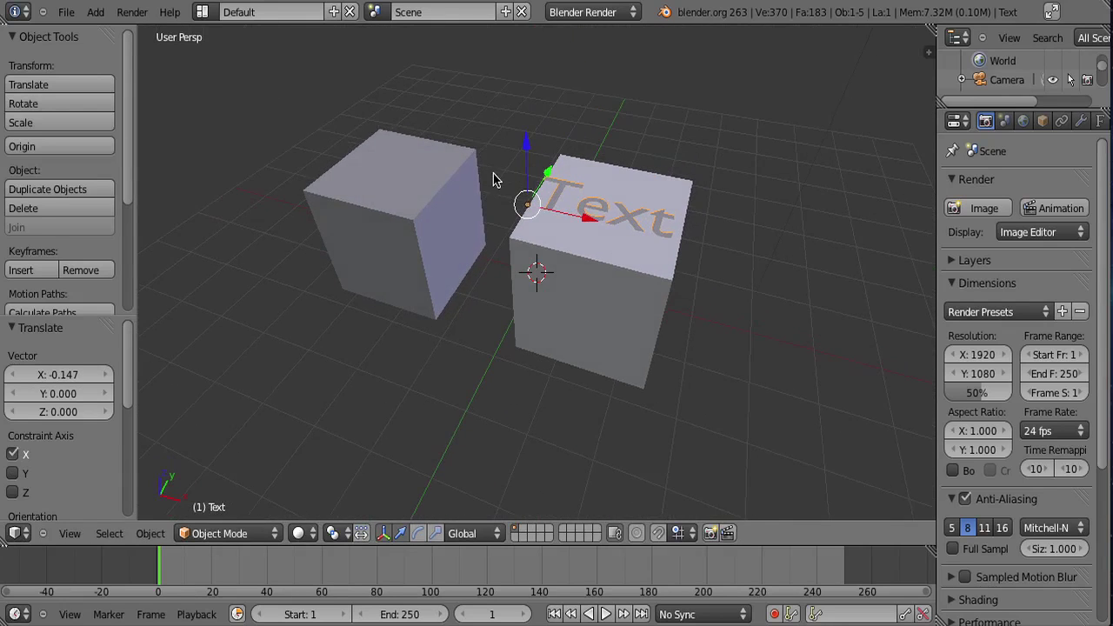
pyautogui.rightClick(576, 295)
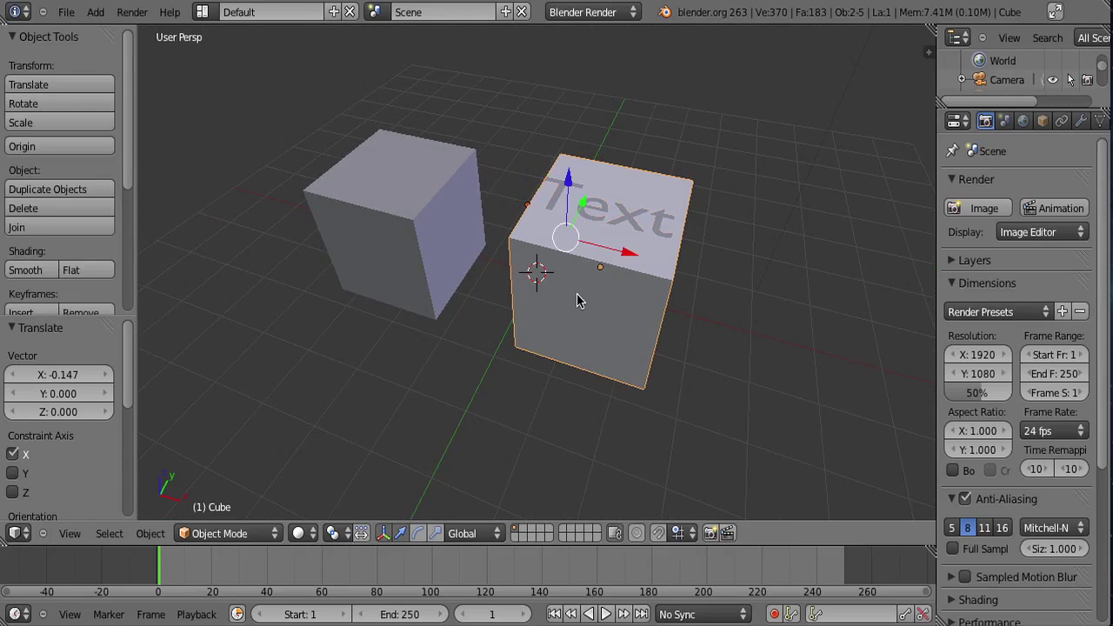
pyautogui.scroll(2, 595, 221)
pyautogui.moveTo(600, 237); pyautogui.dragTo(547, 265, button='middle')
pyautogui.rightClick(413, 122)
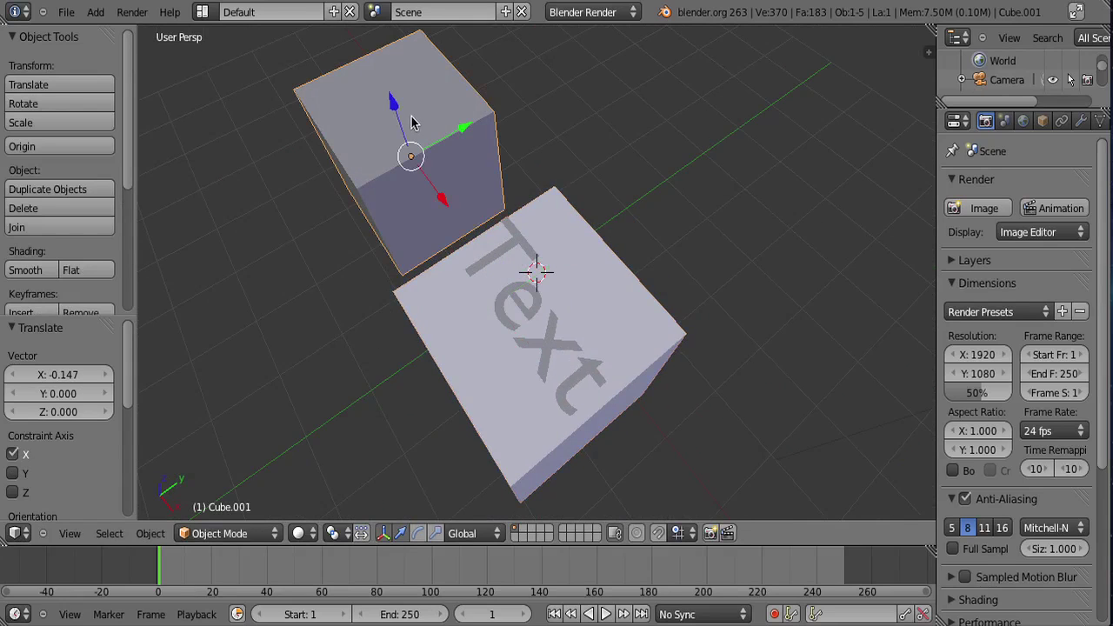
pyautogui.rightClick(487, 337)
pyautogui.rightClick(504, 300)
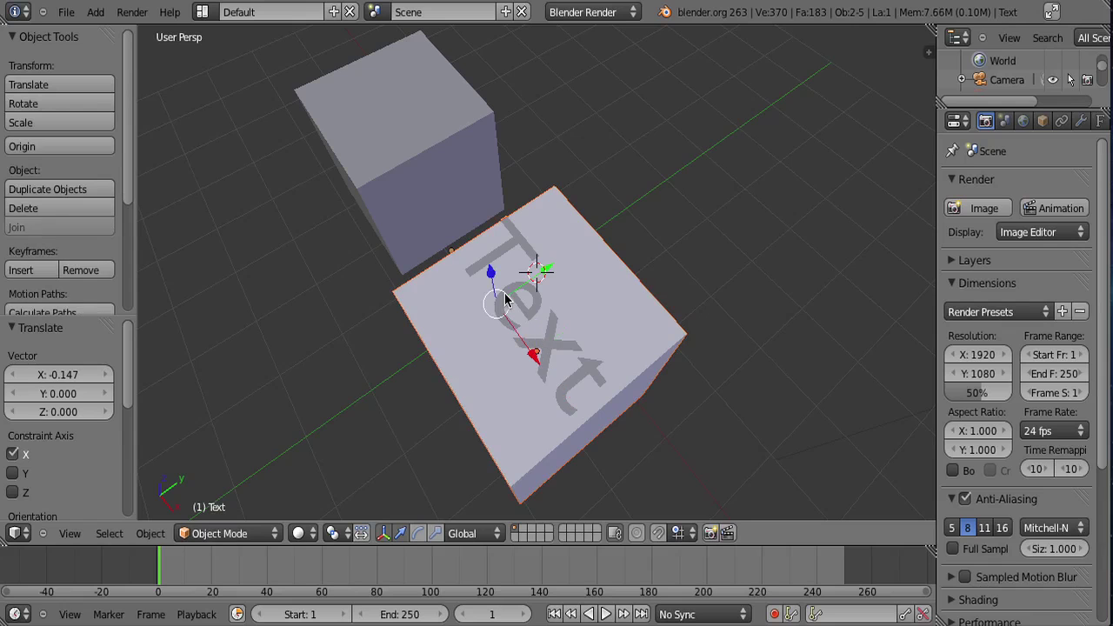
pyautogui.moveTo(494, 267); pyautogui.dragTo(468, 379, button='middle')
pyautogui.click(152, 537)
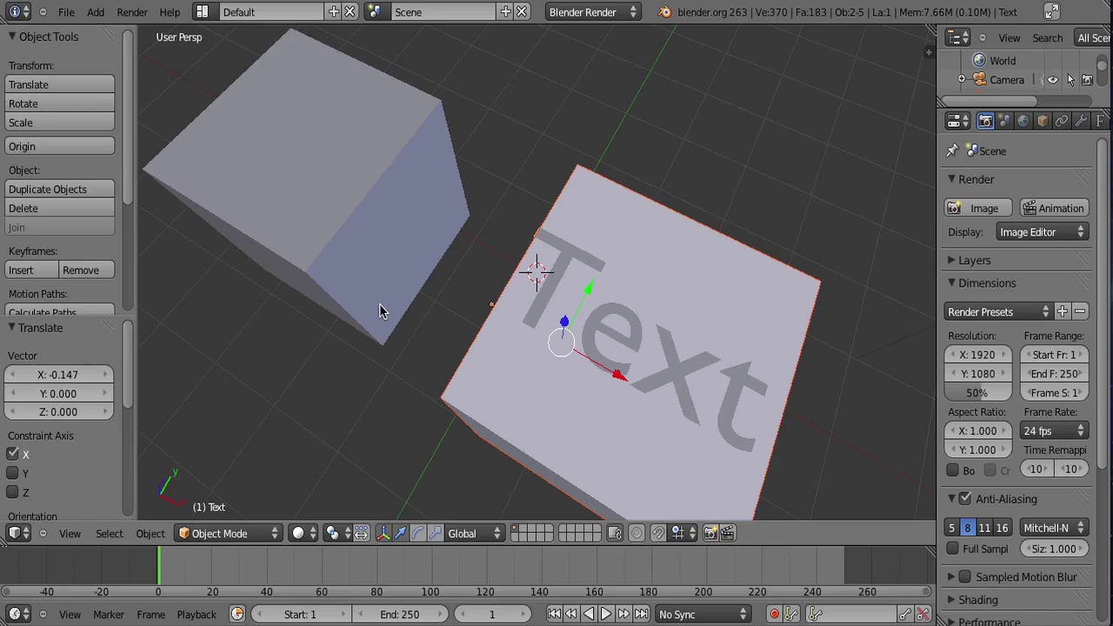
pyautogui.hotkey('ctrl', 'j')
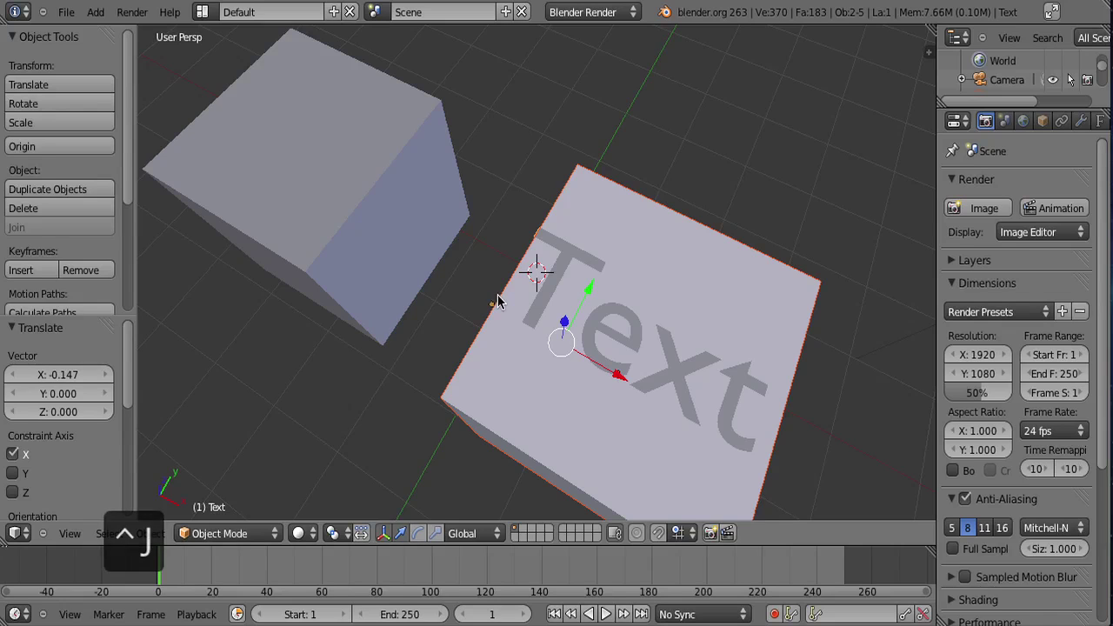
# Add a second text object and move it about 4.13 units along X and -0.82 along Z, beside the original cube.
pyautogui.moveTo(496, 299); pyautogui.dragTo(339, 128, button='middle')
pyautogui.rightClick(339, 128)
pyautogui.rightClick(454, 338)
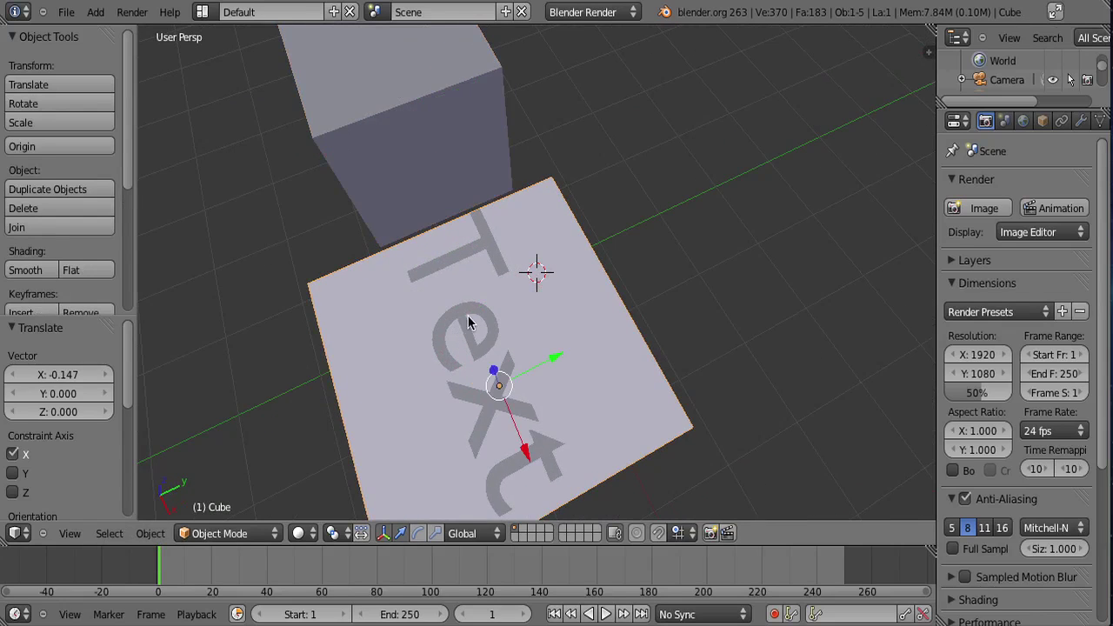
pyautogui.rightClick(468, 322)
pyautogui.moveTo(415, 296); pyautogui.dragTo(408, 222, button='middle')
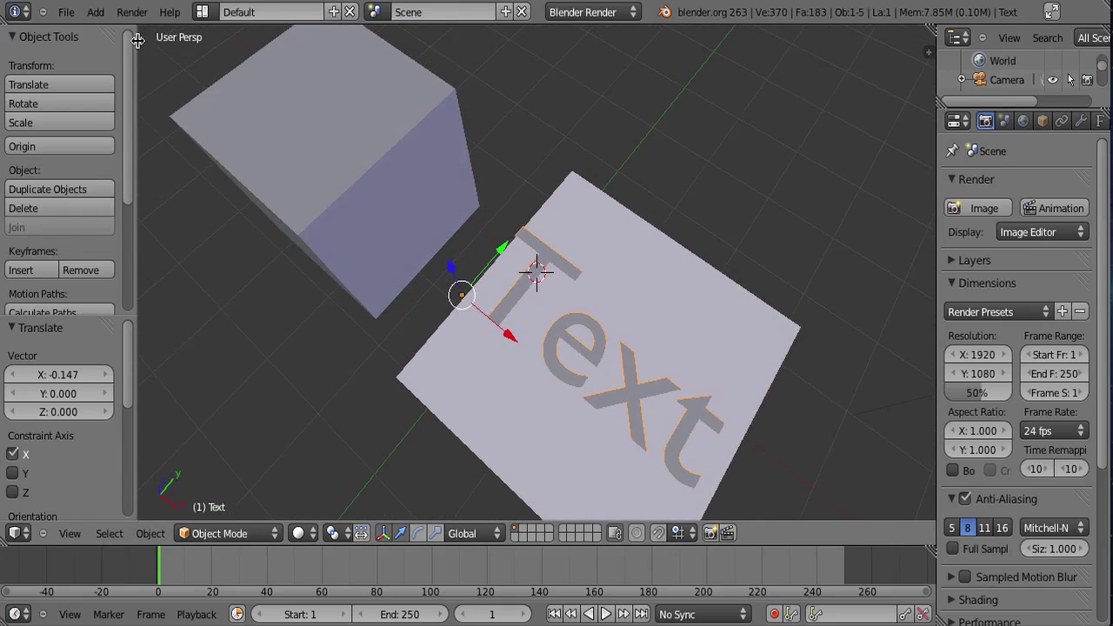
pyautogui.click(95, 11)
pyautogui.click(111, 108)
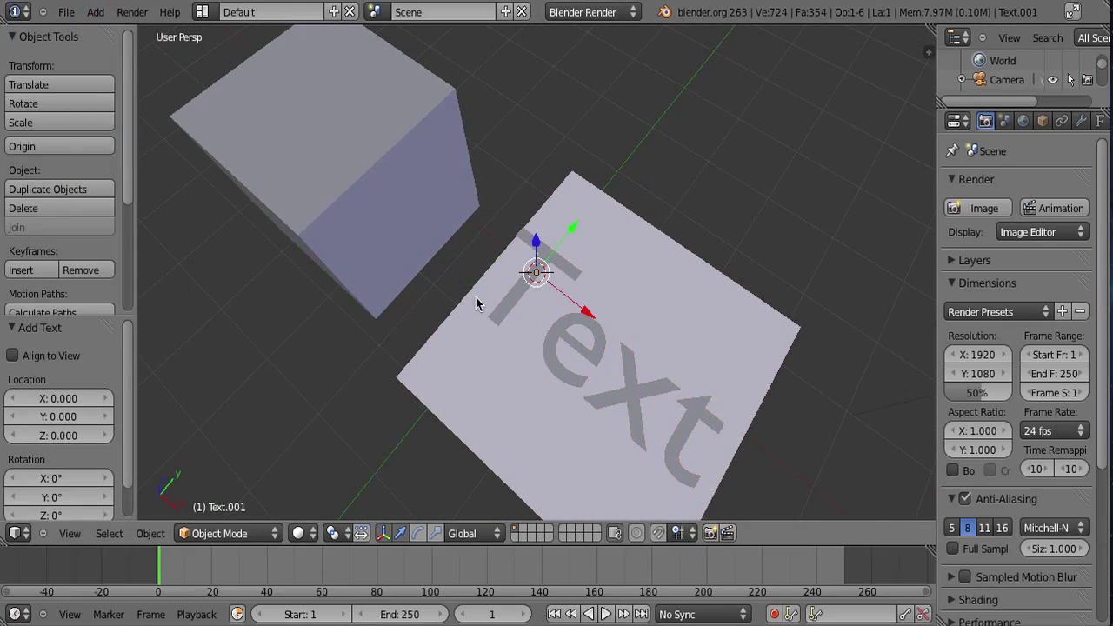
pyautogui.moveTo(476, 304); pyautogui.dragTo(525, 315, button='middle')
pyautogui.press('g')
pyautogui.click(737, 466)
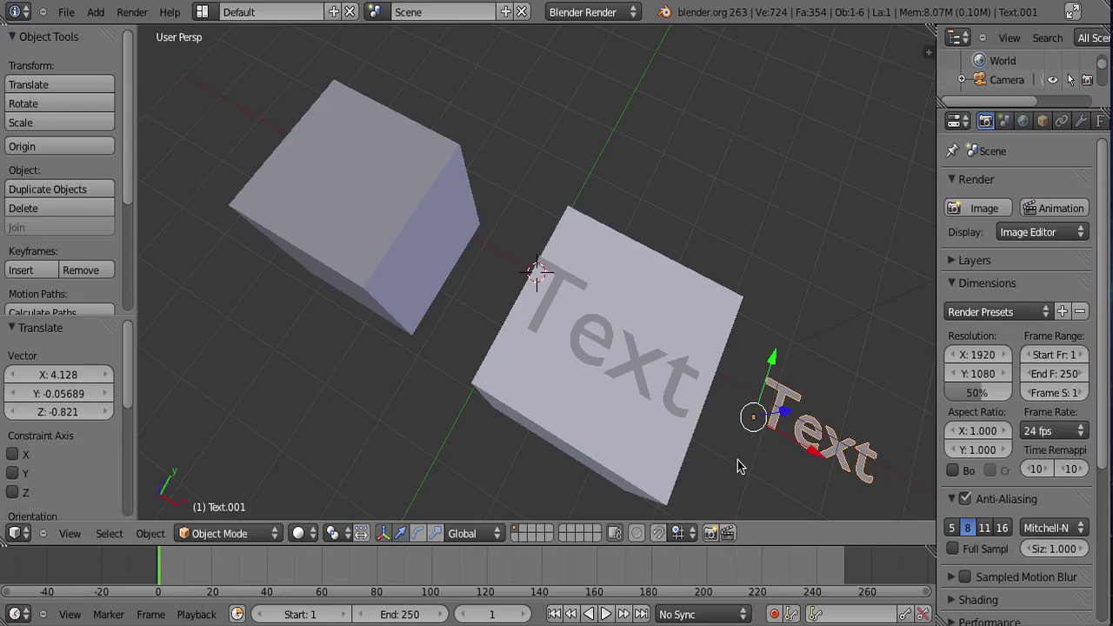
# Try to join the two text objects, and delete both of them along with the original cube.
pyautogui.keyDown('shift'); pyautogui.rightClick(620, 371); pyautogui.keyUp('shift')
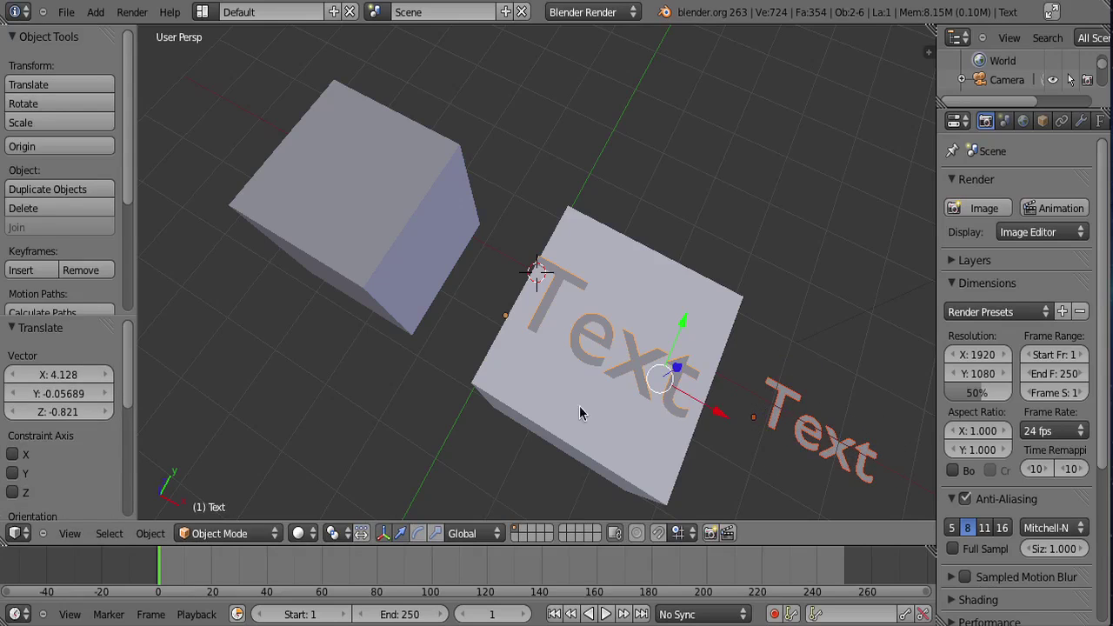
pyautogui.click(164, 533)
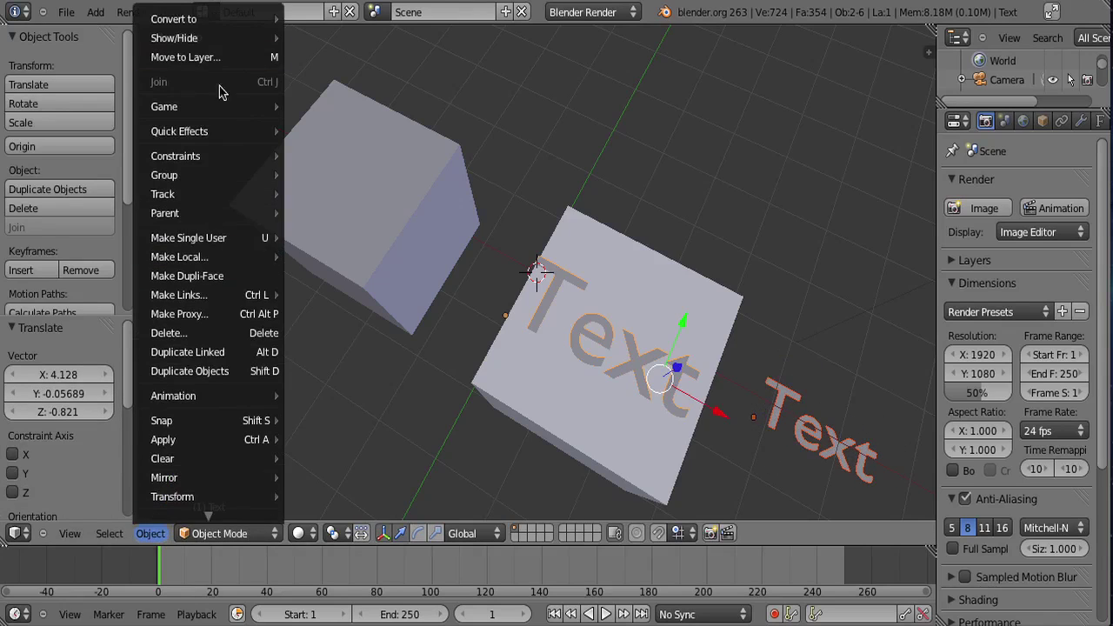
pyautogui.press('x')
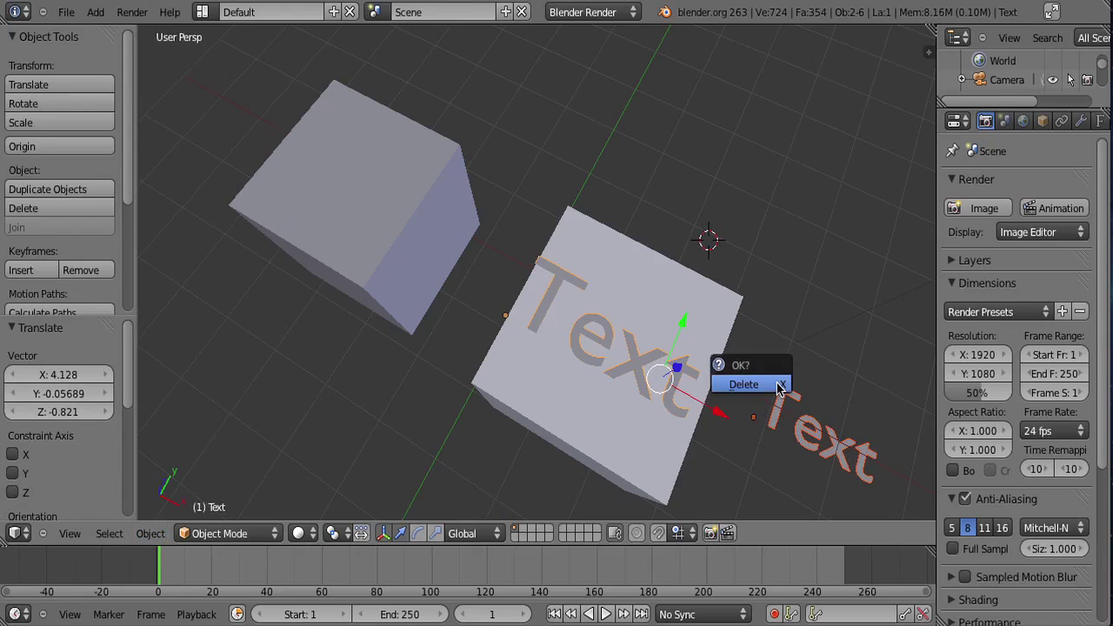
pyautogui.click(777, 385)
pyautogui.rightClick(598, 358)
pyautogui.press('x')
pyautogui.click(563, 326)
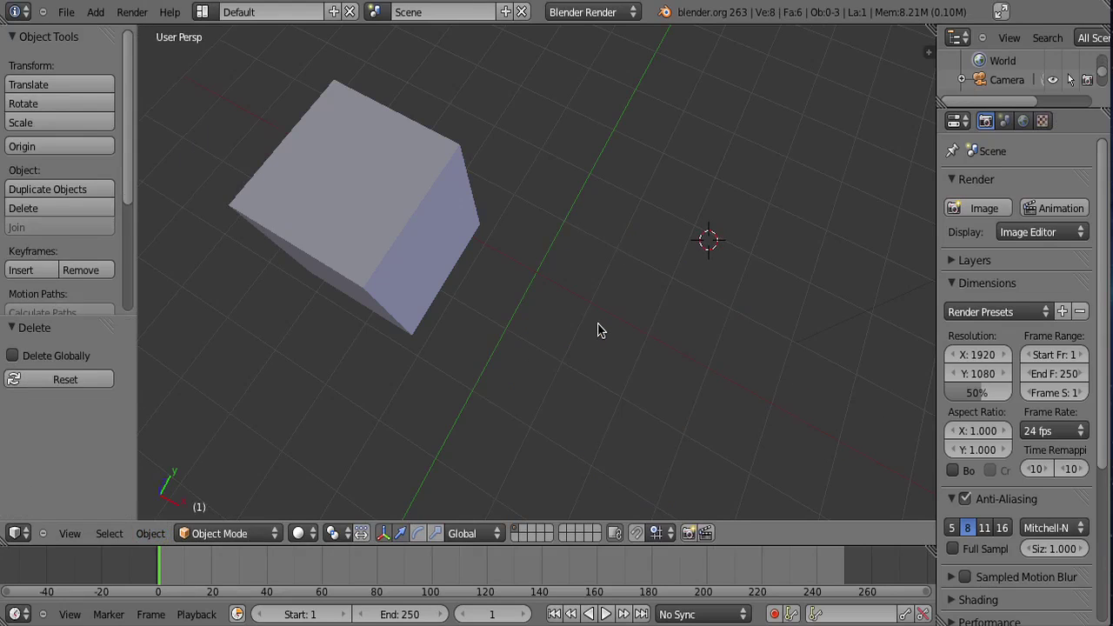
# Move the remaining cube by about 2.2 units along X, 0.48 along Y and -0.42 along Z.
pyautogui.moveTo(596, 328); pyautogui.dragTo(318, 174, button='middle')
pyautogui.scroll(-4, 318, 174)
pyautogui.moveTo(743, 227); pyautogui.dragTo(688, 285, button='middle')
pyautogui.moveTo(600, 274); pyautogui.dragTo(548, 280, button='right')
pyautogui.moveTo(579, 231); pyautogui.dragTo(504, 150, button='middle')
pyautogui.scroll(5, 574, 381)
# Add a new text object and position it above the remaining cube so that it overlaps the cube's top face.
pyautogui.click(132, 12)
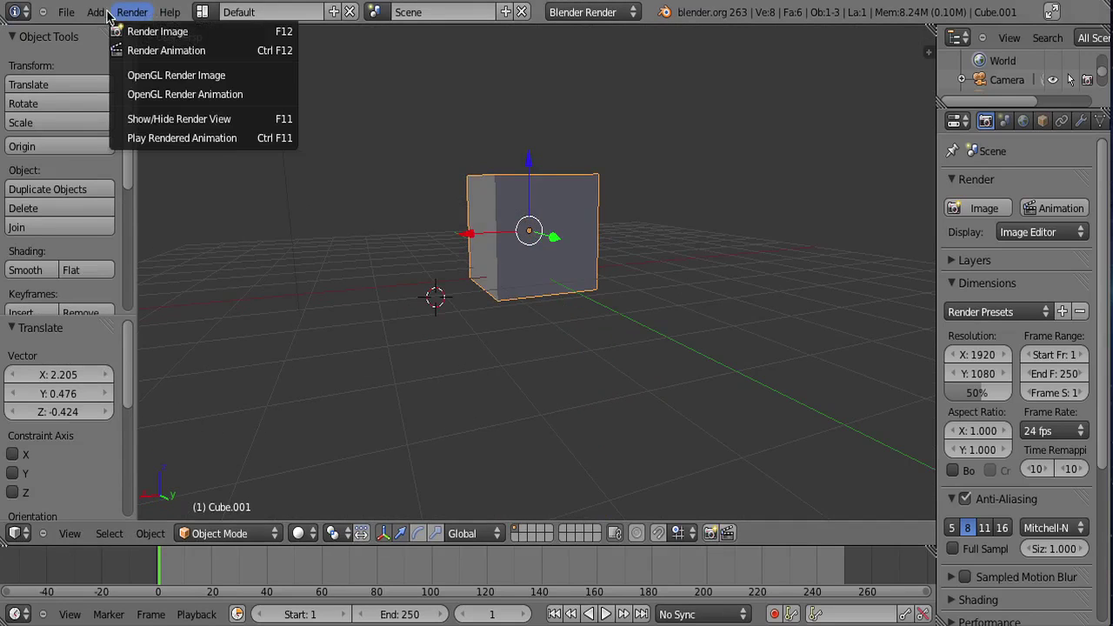
pyautogui.moveTo(96, 12)
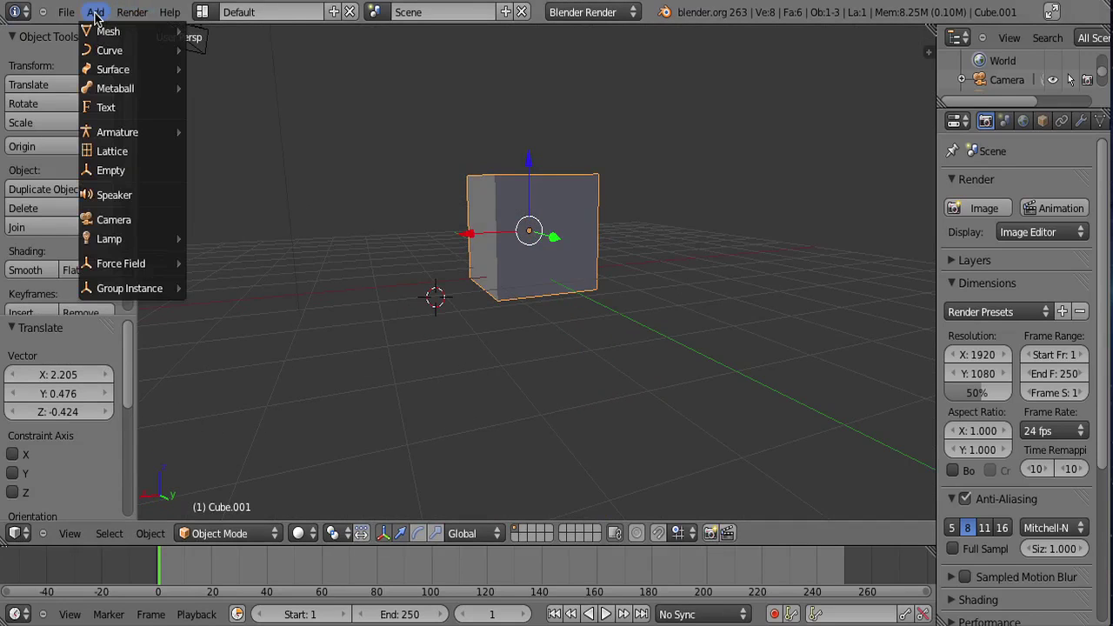
pyautogui.click(139, 107)
pyautogui.moveTo(487, 229); pyautogui.dragTo(600, 261, button='middle')
pyautogui.press('g')
pyautogui.click(408, 129)
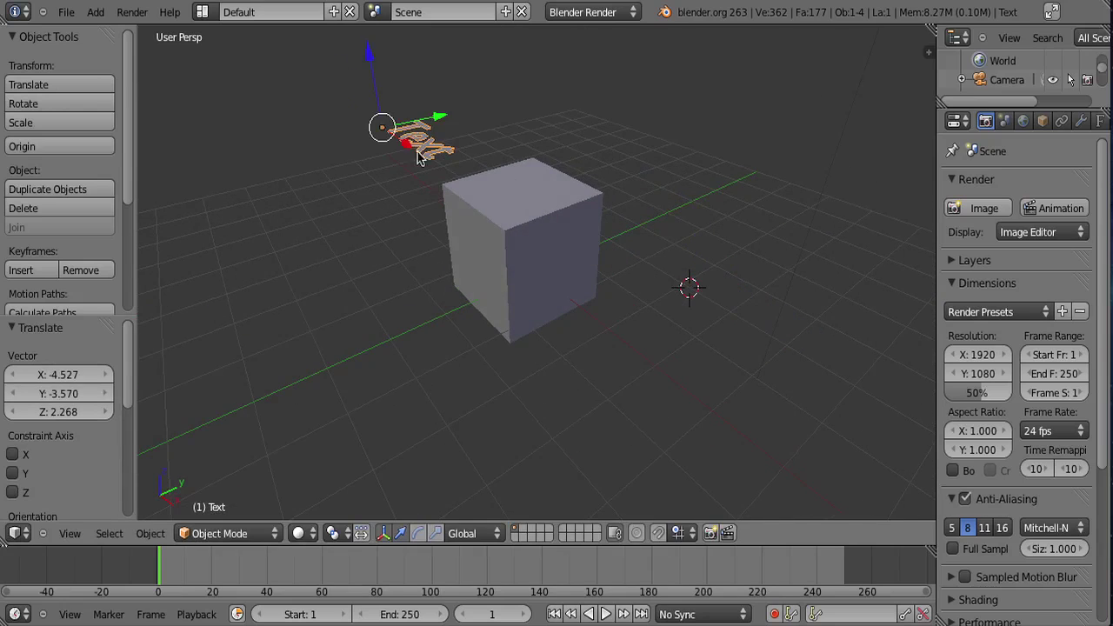
pyautogui.moveTo(417, 156); pyautogui.dragTo(514, 290, button='middle')
pyautogui.press('g')
pyautogui.click(626, 219)
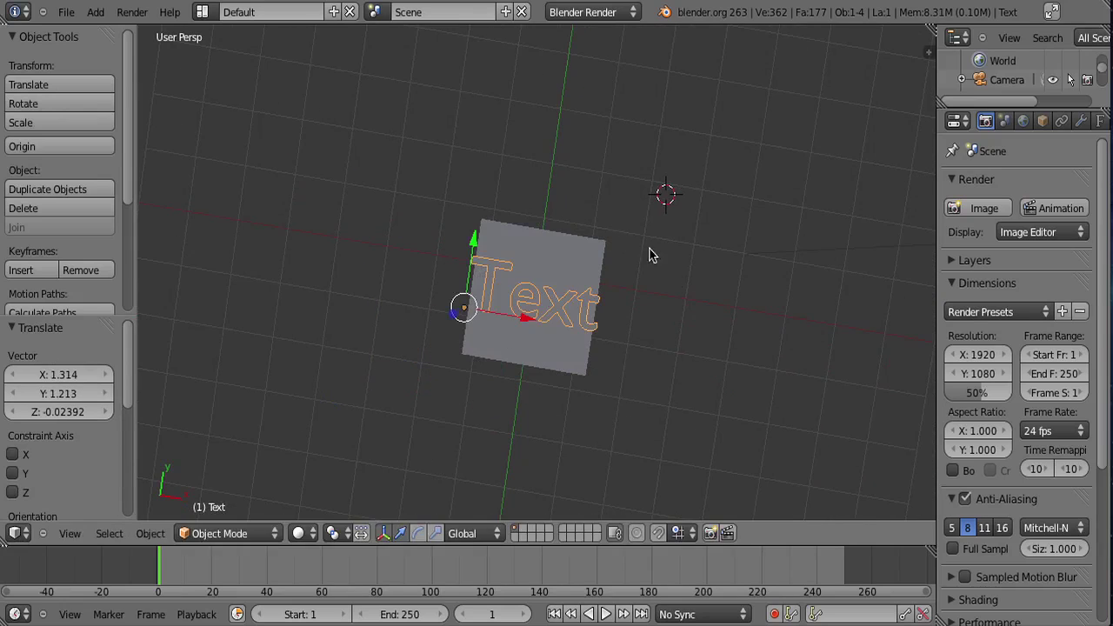
# Enlarge the text uniformly by a factor of about 1.27, and again by about 2.18.
pyautogui.press('s')
pyautogui.click(765, 302)
pyautogui.press('s')
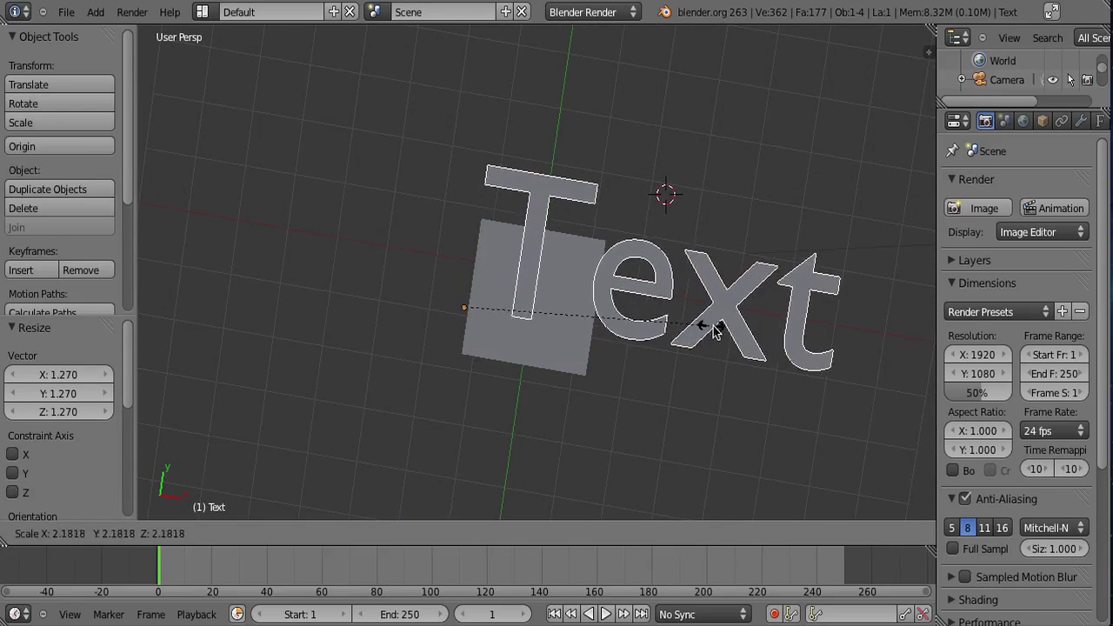
pyautogui.click(713, 330)
# Scale the cube up uniformly by a factor of about 3.42.
pyautogui.rightClick(570, 344)
pyautogui.press('s')
pyautogui.click(714, 381)
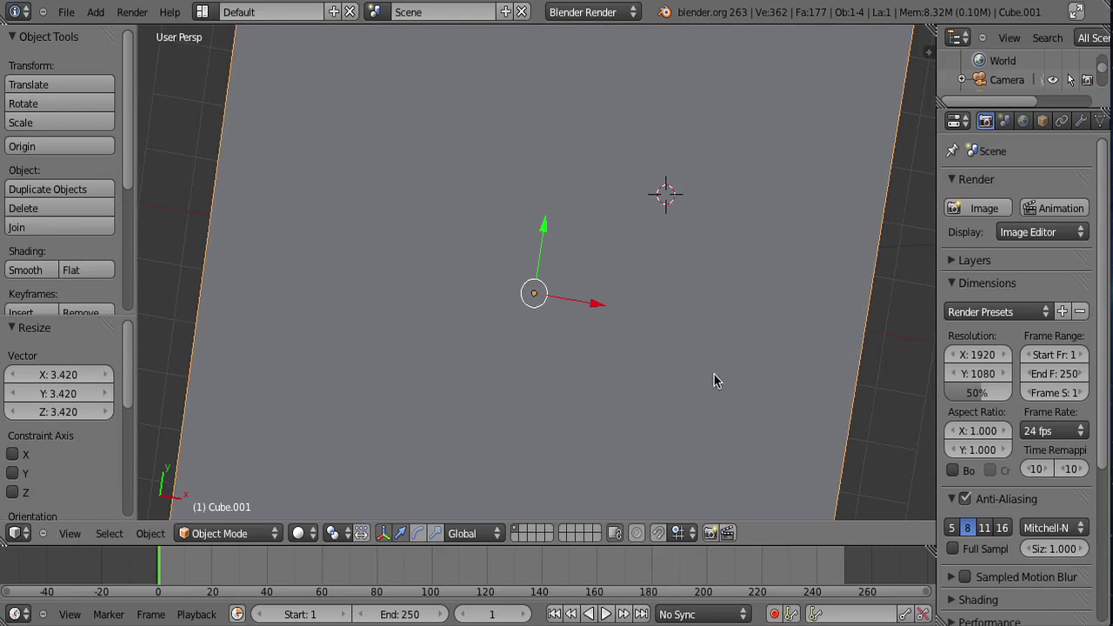
# Move the text up over the enlarged cube and shift it about -1.1 units along Y to hover above the top face.
pyautogui.moveTo(748, 325); pyautogui.dragTo(747, 239, button='middle')
pyautogui.rightClick(748, 239)
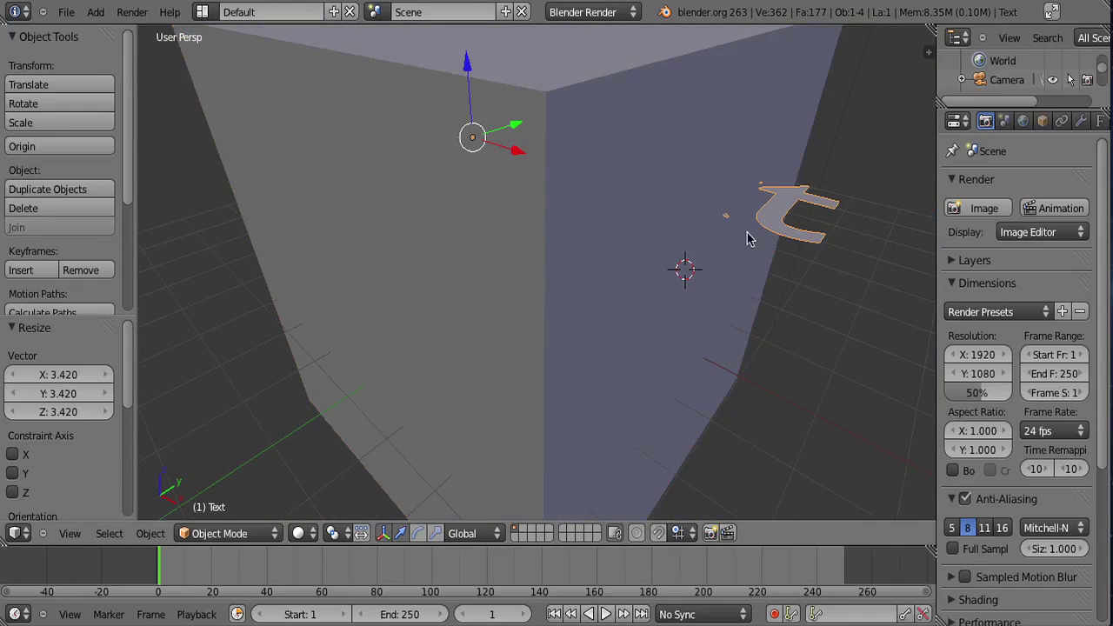
pyautogui.scroll(-5, 690, 273)
pyautogui.press('g')
pyautogui.click(666, 191)
pyautogui.scroll(2, 606, 182)
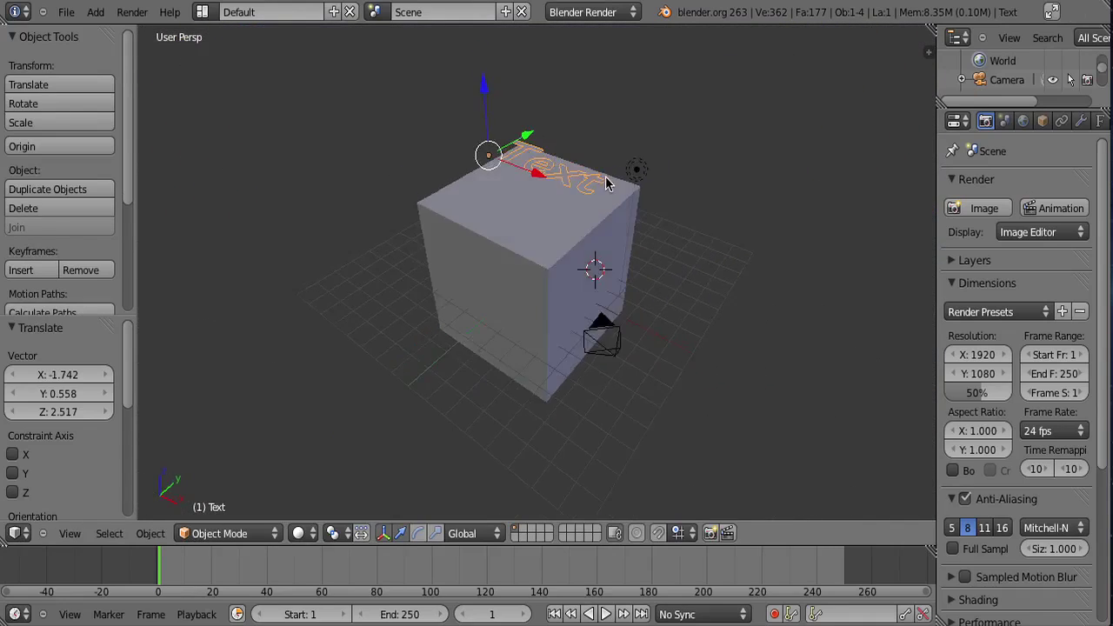
pyautogui.moveTo(605, 182); pyautogui.dragTo(642, 135, button='middle')
pyautogui.press('g')
pyautogui.click(686, 336)
pyautogui.scroll(3, 643, 296)
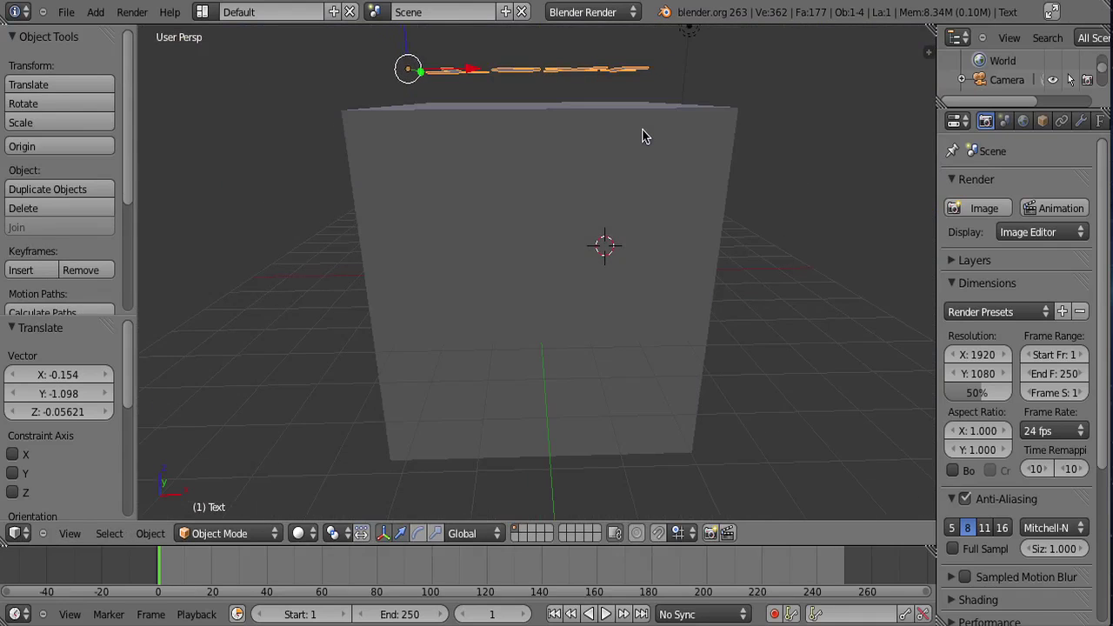
# Lower the text about 0.72 units along Z to the cube's top face, and raise it about 0.05 units.
pyautogui.press('g')
pyautogui.press('z')
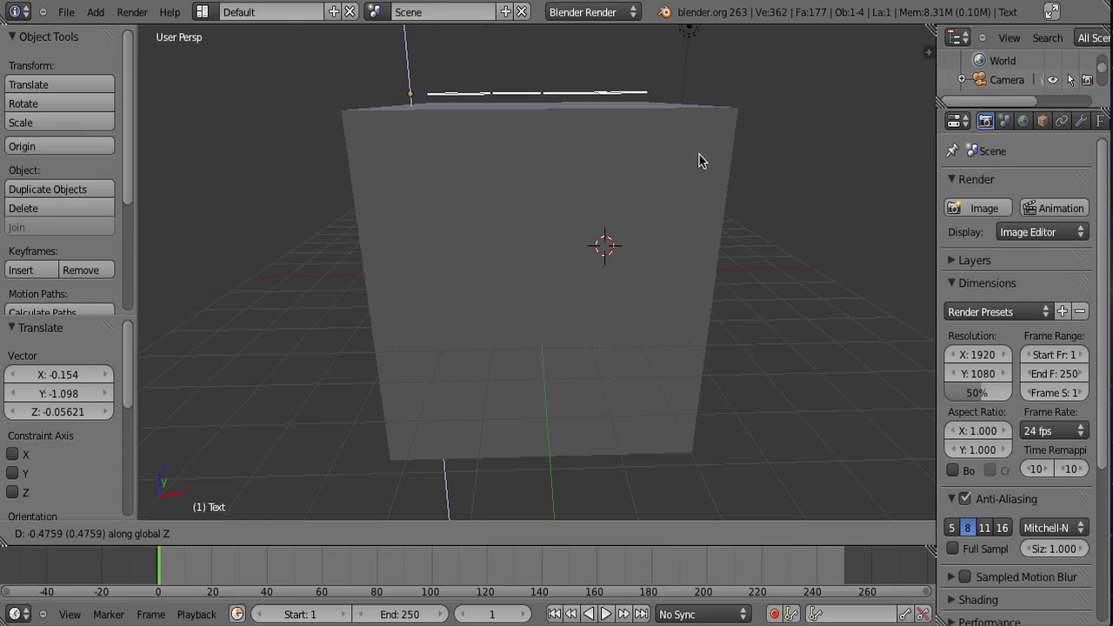
pyautogui.click(697, 167)
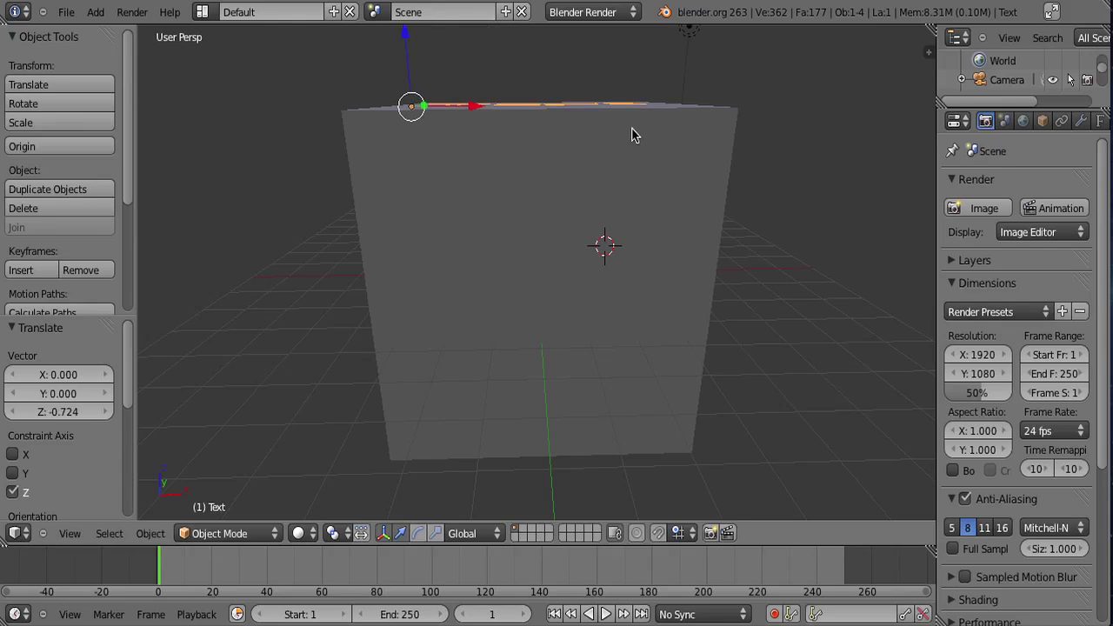
pyautogui.moveTo(632, 135); pyautogui.dragTo(633, 252, button='middle')
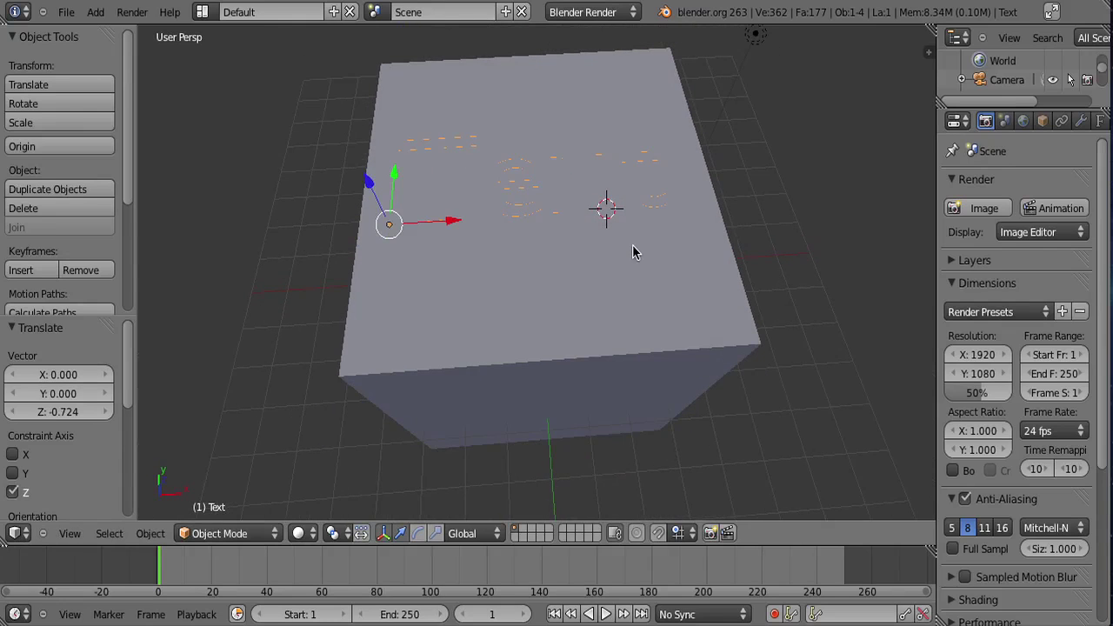
pyautogui.press('g')
pyautogui.press('z')
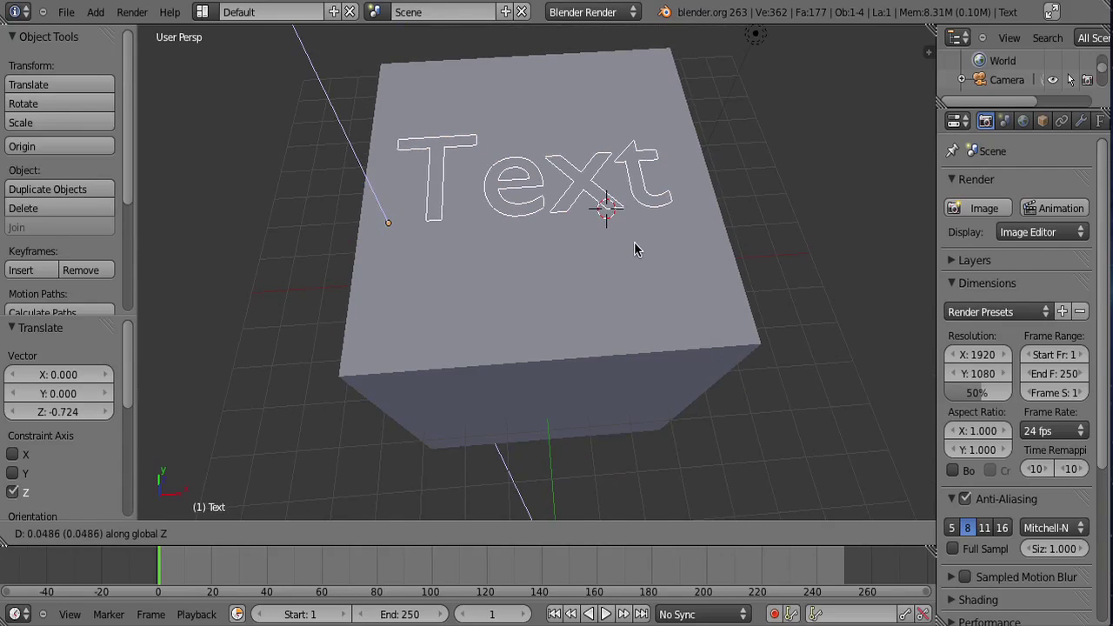
pyautogui.click(628, 240)
# Raise the text slightly further along Z above the cube's top face, keeping it in Object Mode.
pyautogui.moveTo(626, 238); pyautogui.dragTo(620, 261, button='middle')
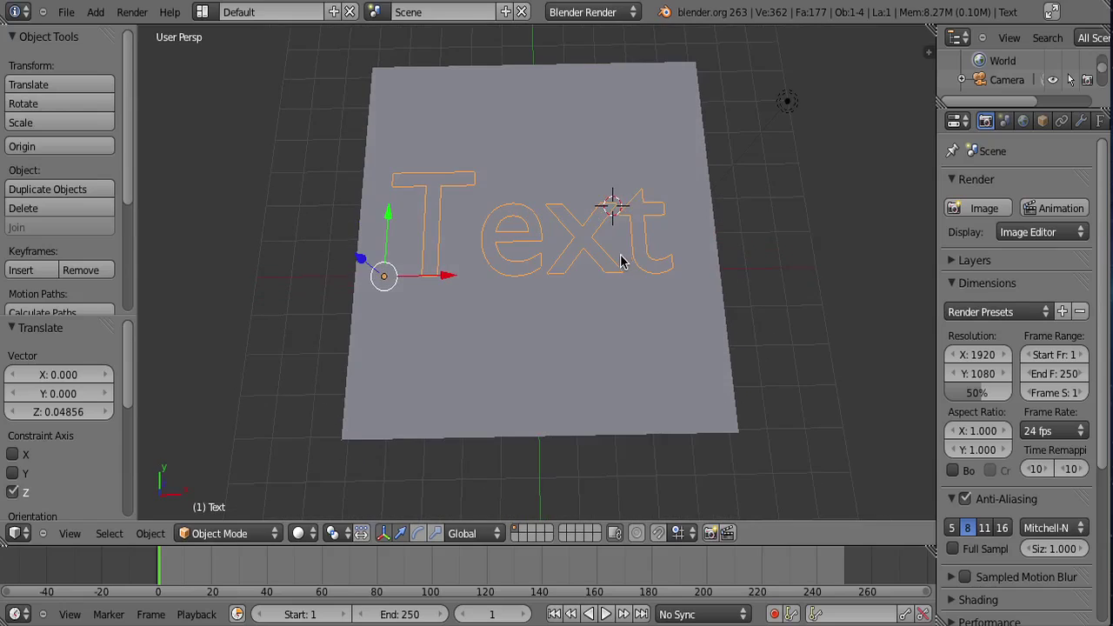
pyautogui.press('Tab')
pyautogui.press('Tab')
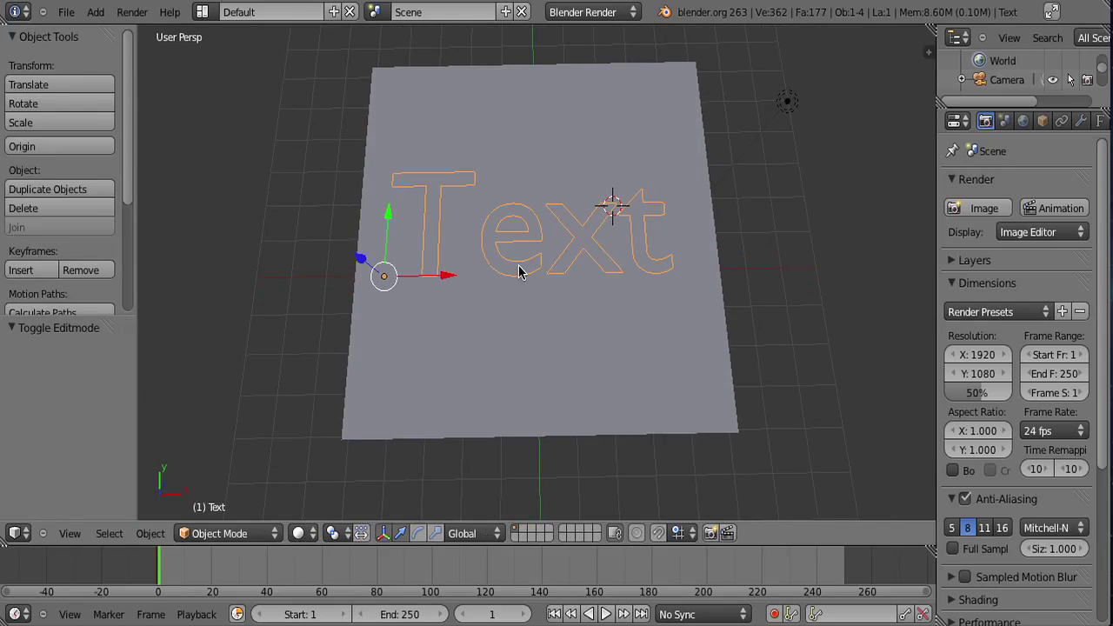
pyautogui.press('g')
pyautogui.press('z')
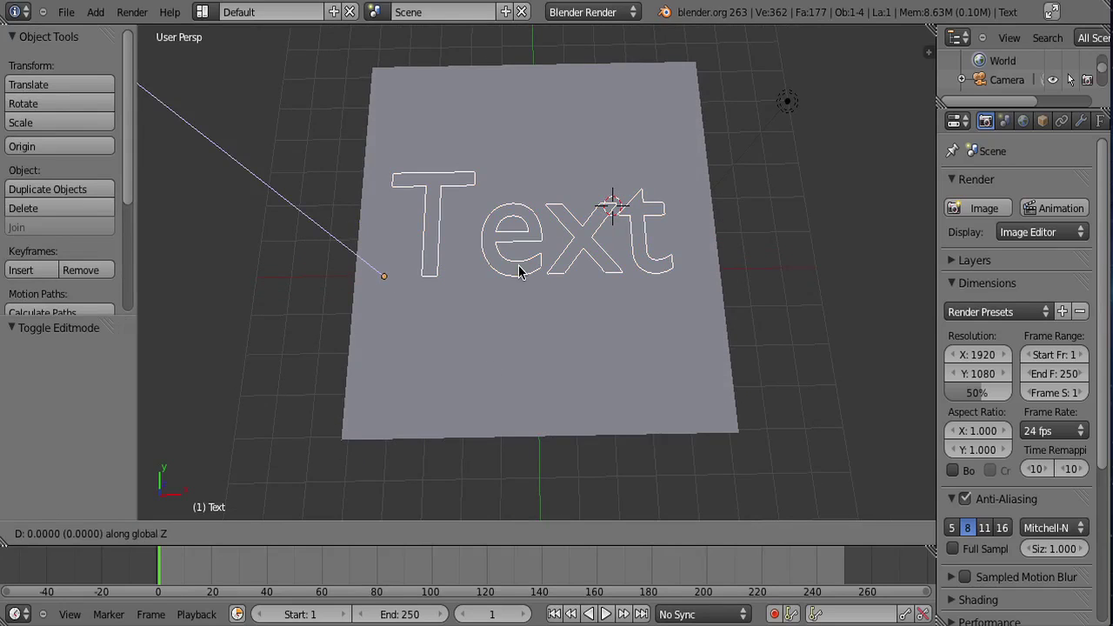
pyautogui.click(516, 261)
pyautogui.press('Tab')
pyautogui.press('Tab')
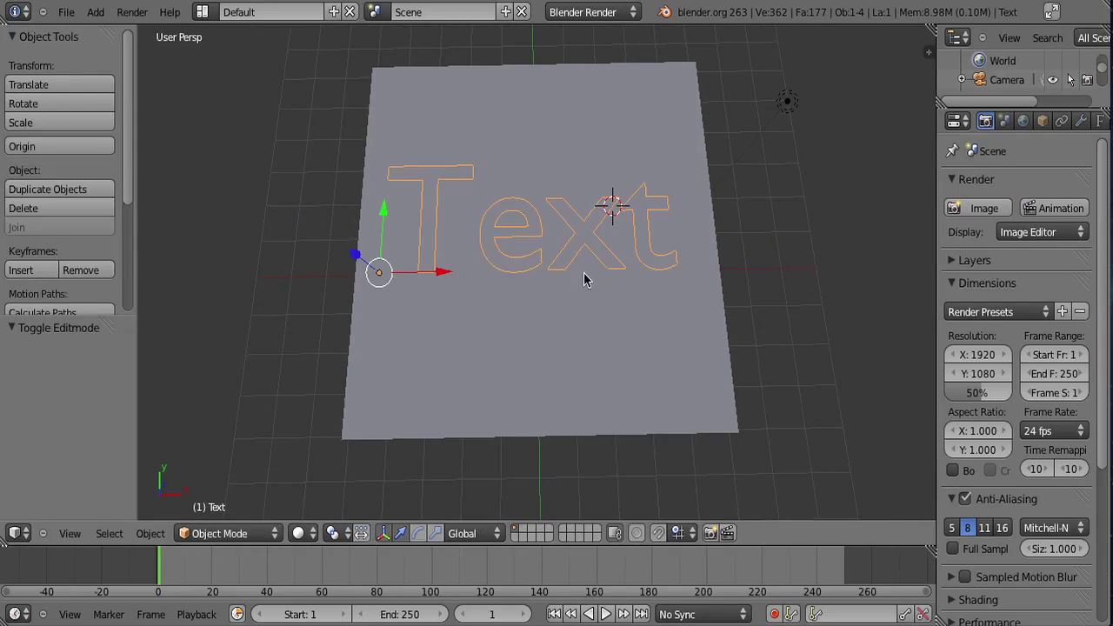
# Move the text along the X axis until it sits entirely beside the cube.
pyautogui.moveTo(584, 278); pyautogui.dragTo(633, 244, button='middle')
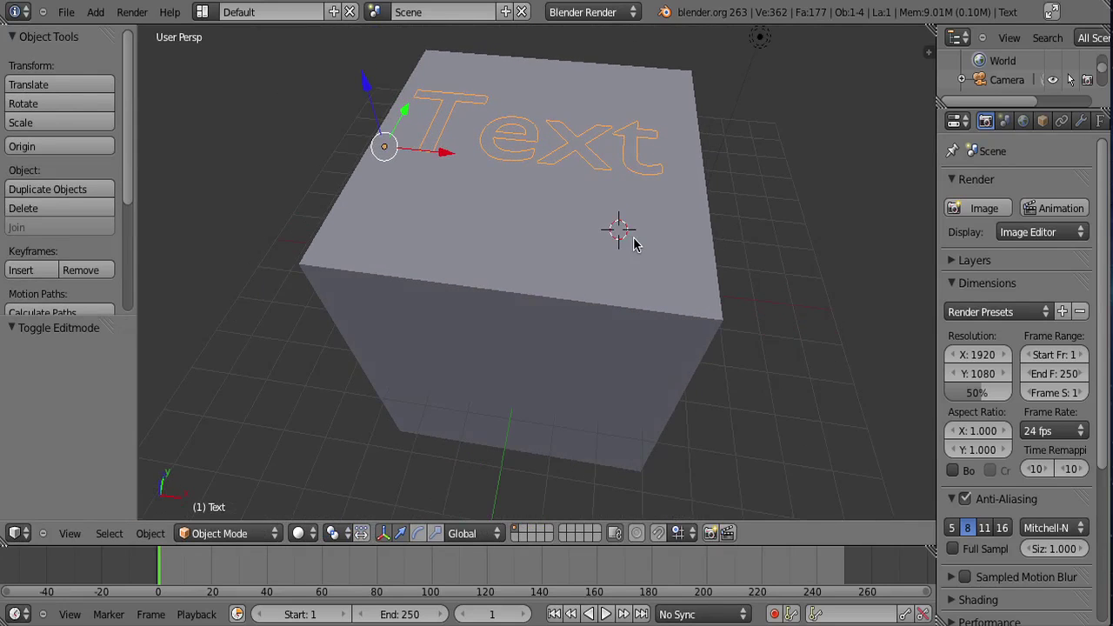
pyautogui.scroll(-5, 632, 243)
pyautogui.press('g')
pyautogui.press('x')
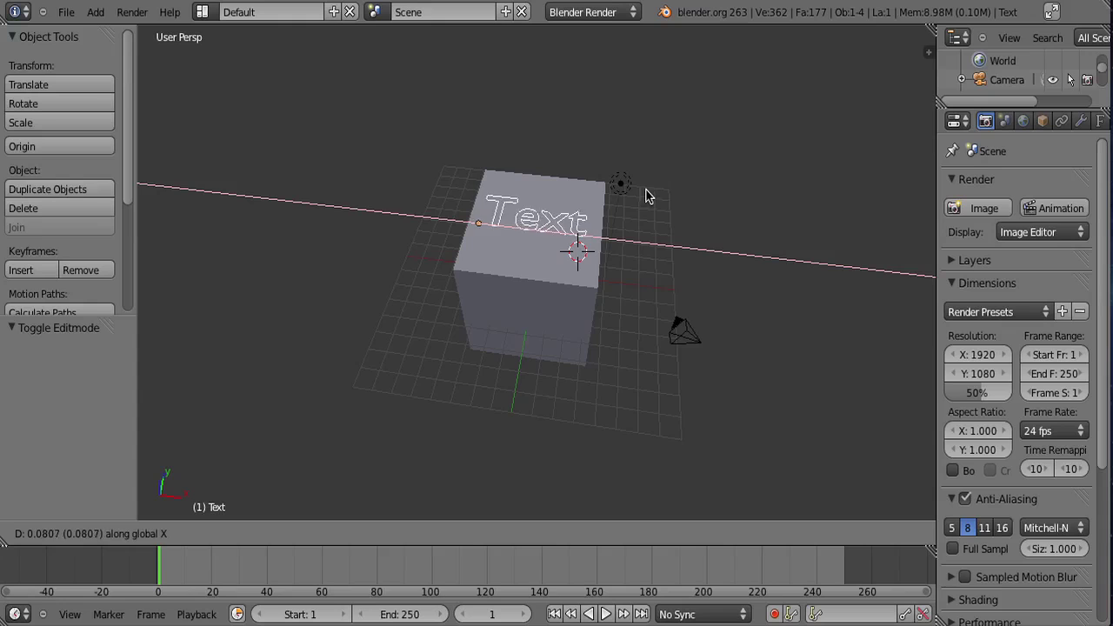
pyautogui.click(782, 211)
# Replace the text object's wording with "Monkey".
pyautogui.moveTo(721, 217); pyautogui.dragTo(730, 270, button='middle')
pyautogui.press('Tab')
pyautogui.press('BackSpace')
pyautogui.press('BackSpace')
pyautogui.press('BackSpace')
pyautogui.press('BackSpace')
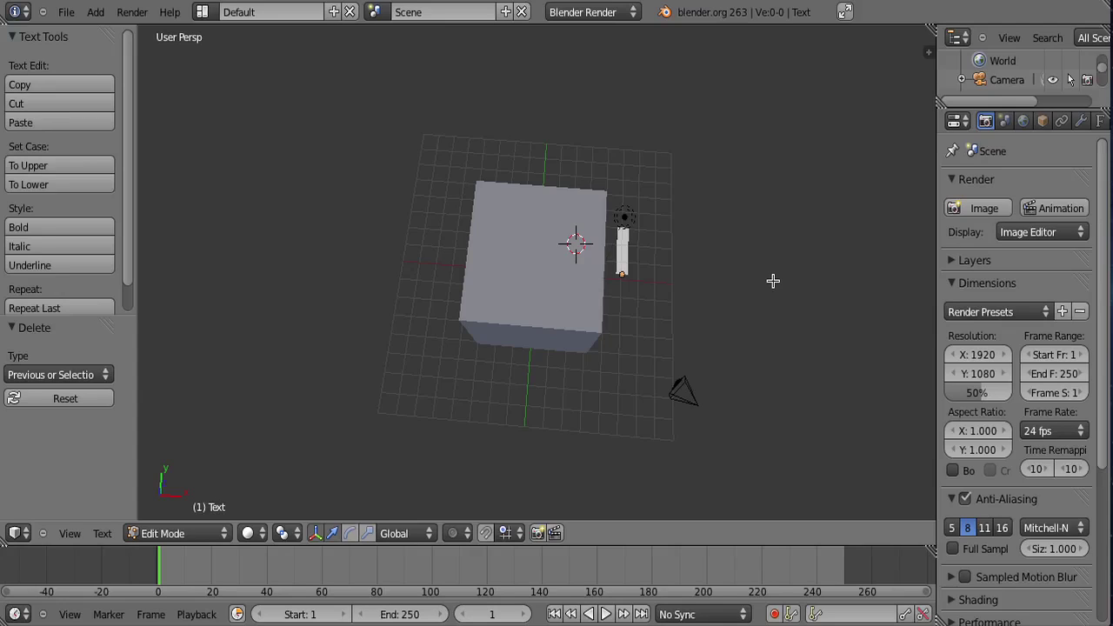
pyautogui.write('Monkey')
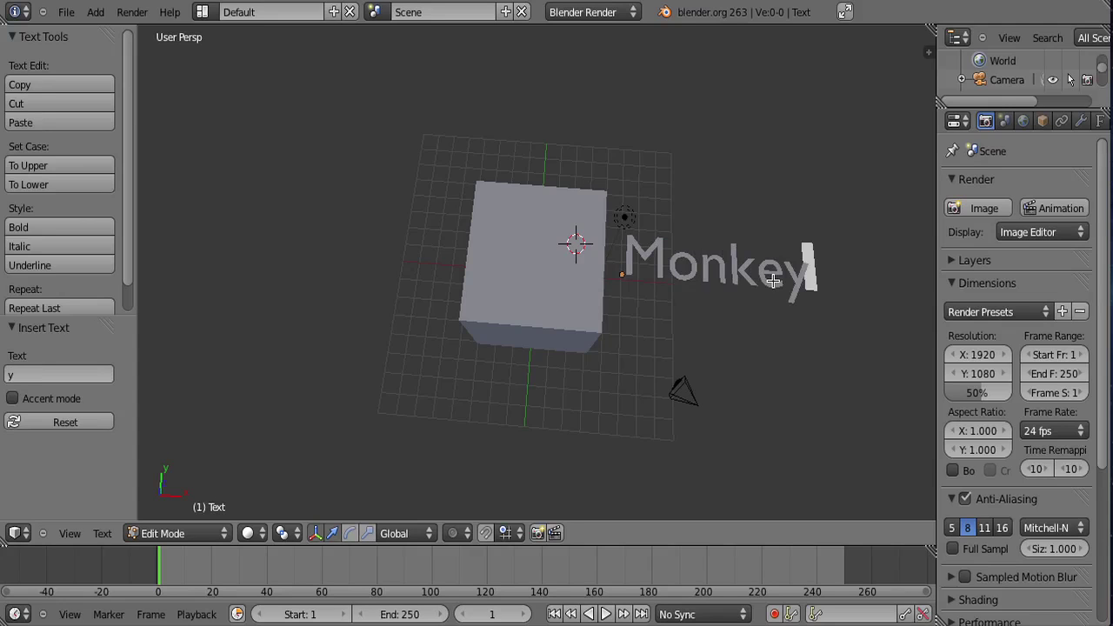
# Leave text editing and move the "Monkey" text about -8.18 units along X, back over the cube.
pyautogui.press('Tab')
pyautogui.moveTo(773, 281); pyautogui.dragTo(794, 220, button='middle')
pyautogui.scroll(3, 574, 120)
pyautogui.press('g')
pyautogui.press('x')
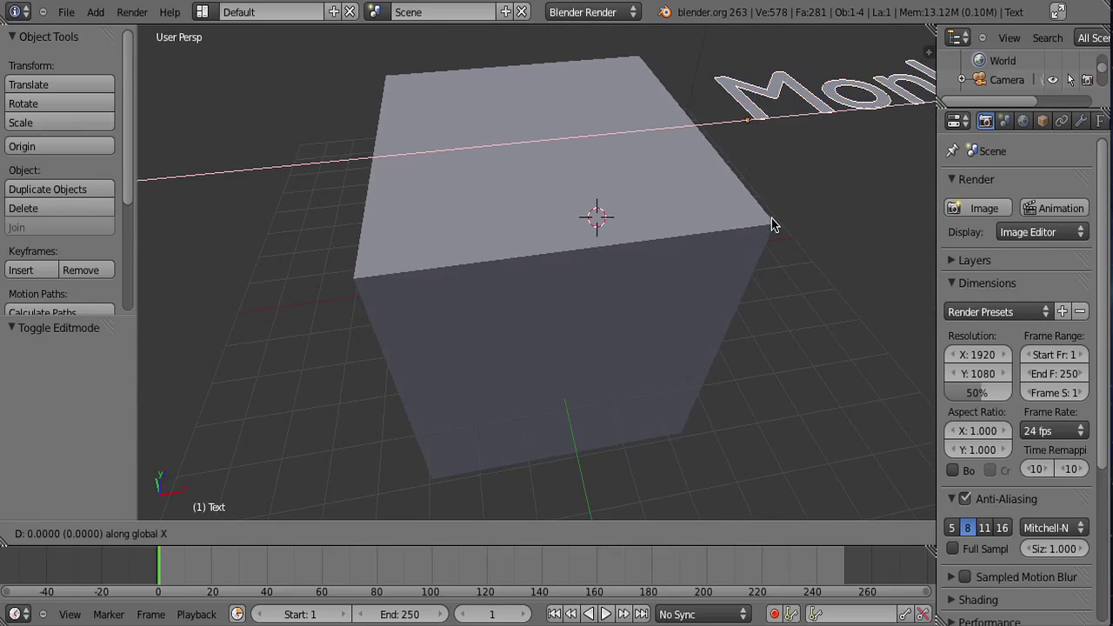
pyautogui.click(350, 212)
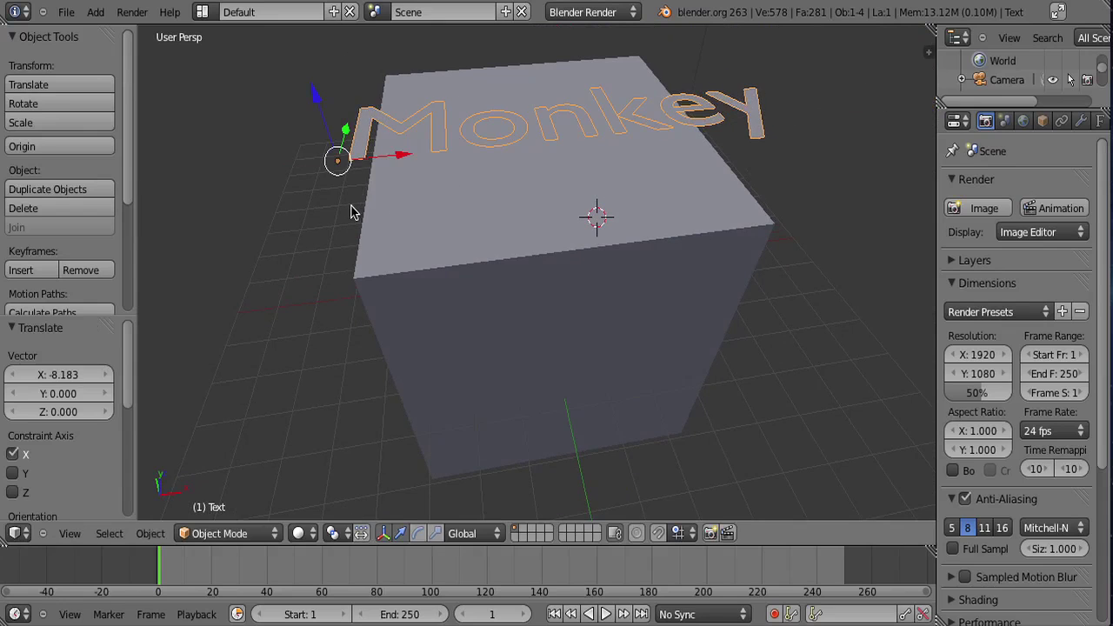
# Shrink the large cube at the text and delete it from the scene.
pyautogui.moveTo(387, 153); pyautogui.dragTo(363, 270, button='middle')
pyautogui.rightClick(431, 381)
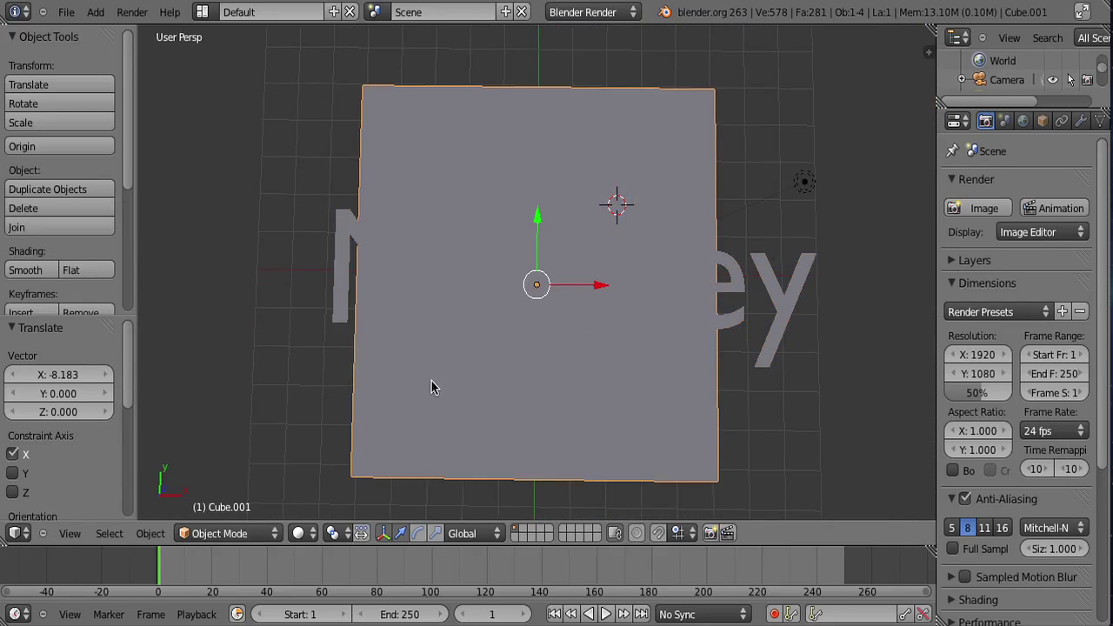
pyautogui.press('s')
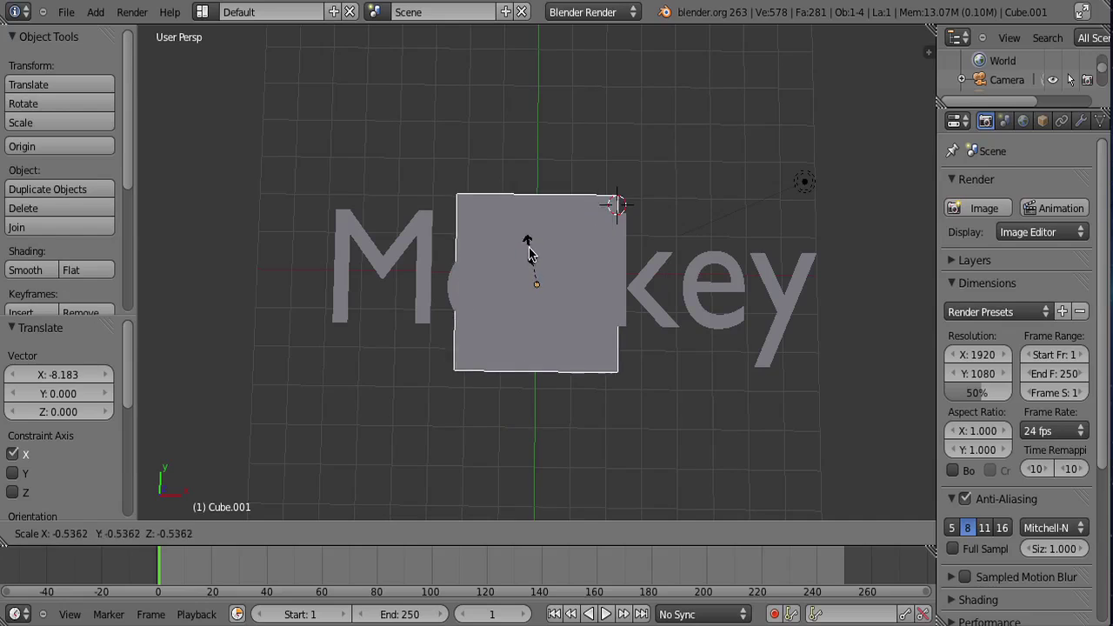
pyautogui.click(543, 287)
pyautogui.press('x')
pyautogui.click(548, 285)
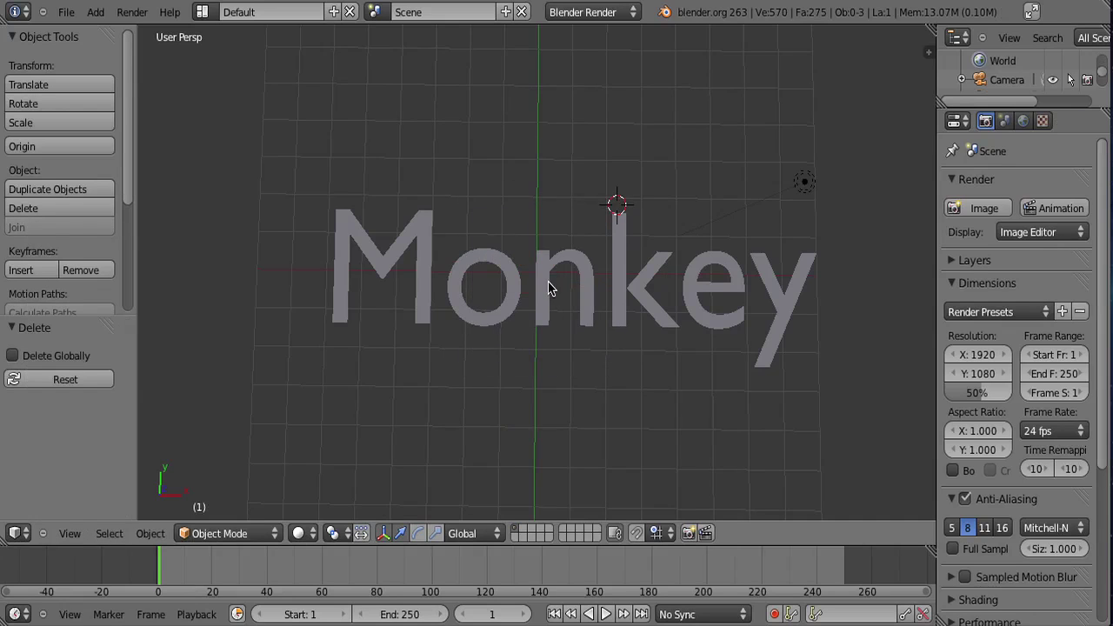
# Select the "Monkey" text, widen the properties area and collapse the tool shelf.
pyautogui.rightClick(585, 265)
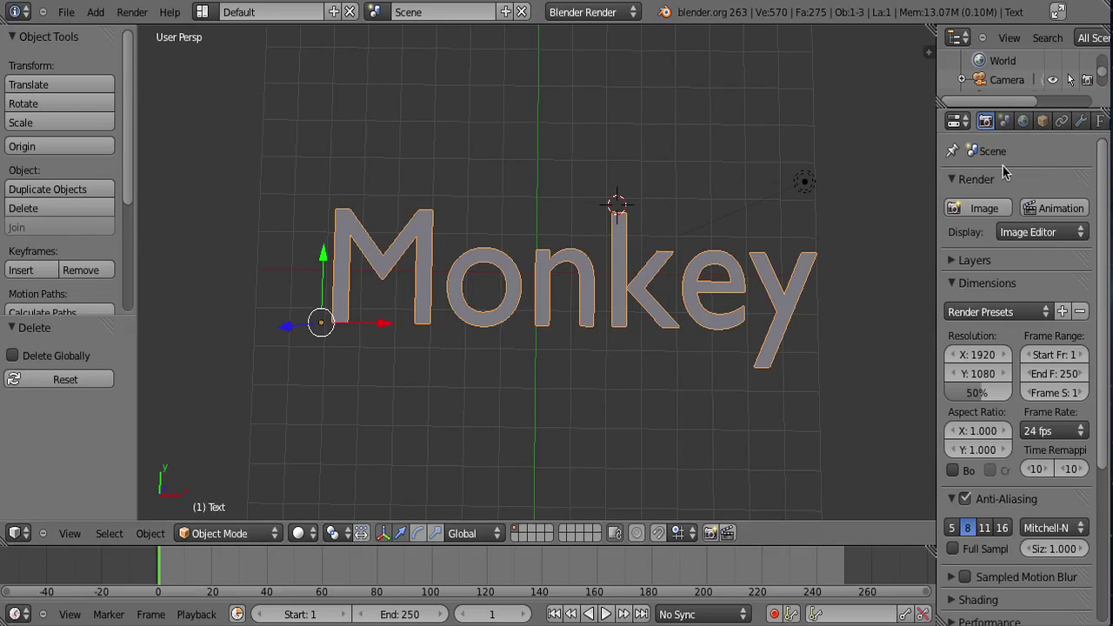
pyautogui.moveTo(934, 166); pyautogui.dragTo(837, 166)
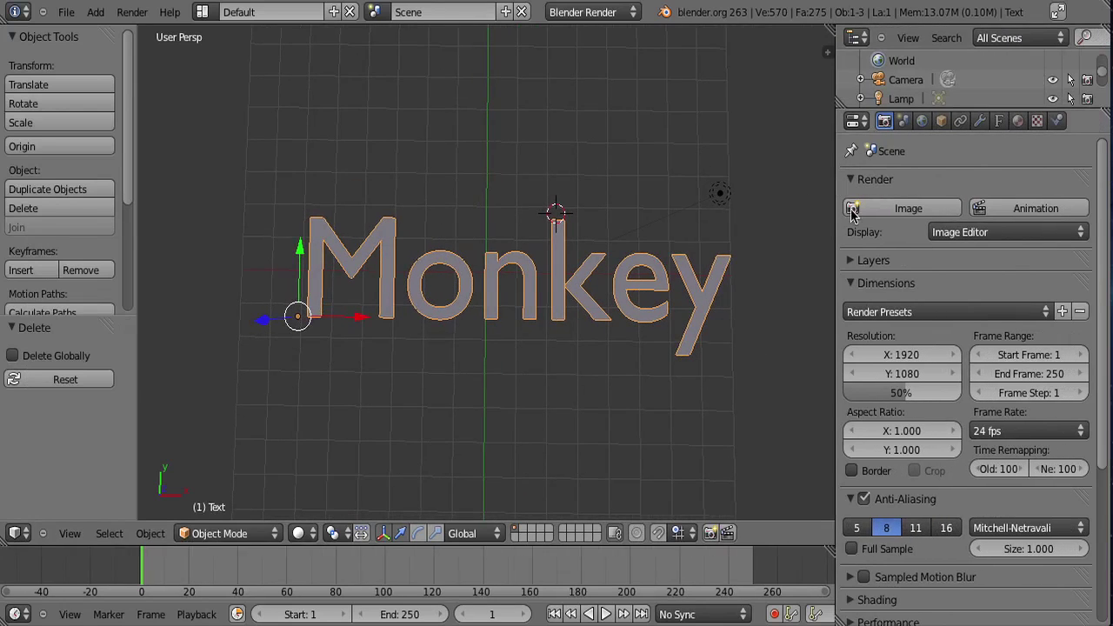
pyautogui.moveTo(136, 162); pyautogui.dragTo(4, 173)
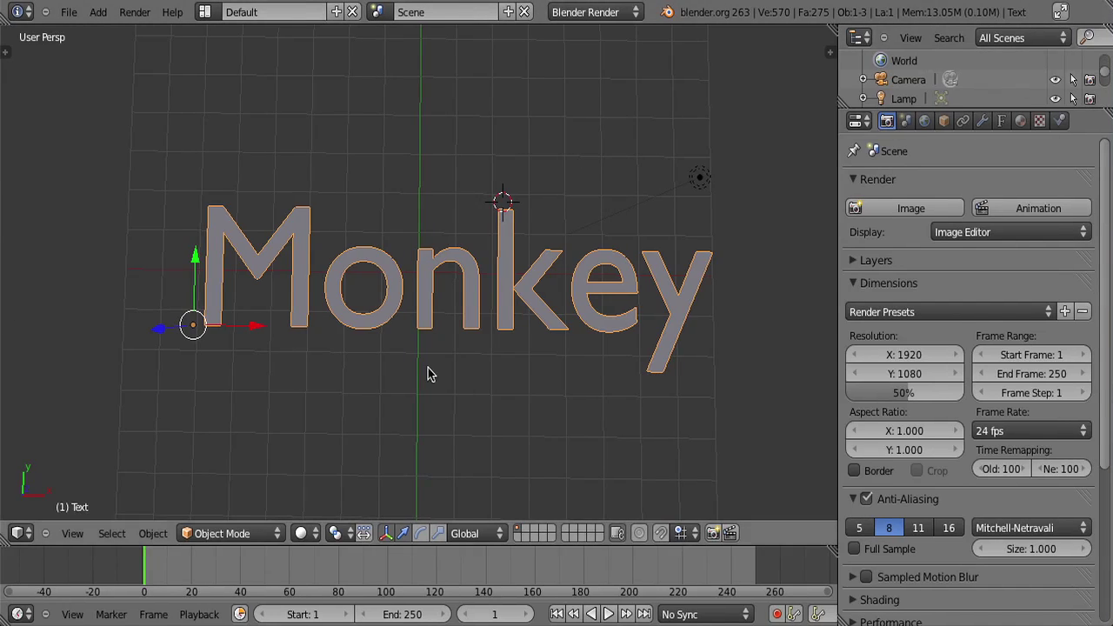
# Rename the text object's font data as "Monkey".
pyautogui.click(1001, 122)
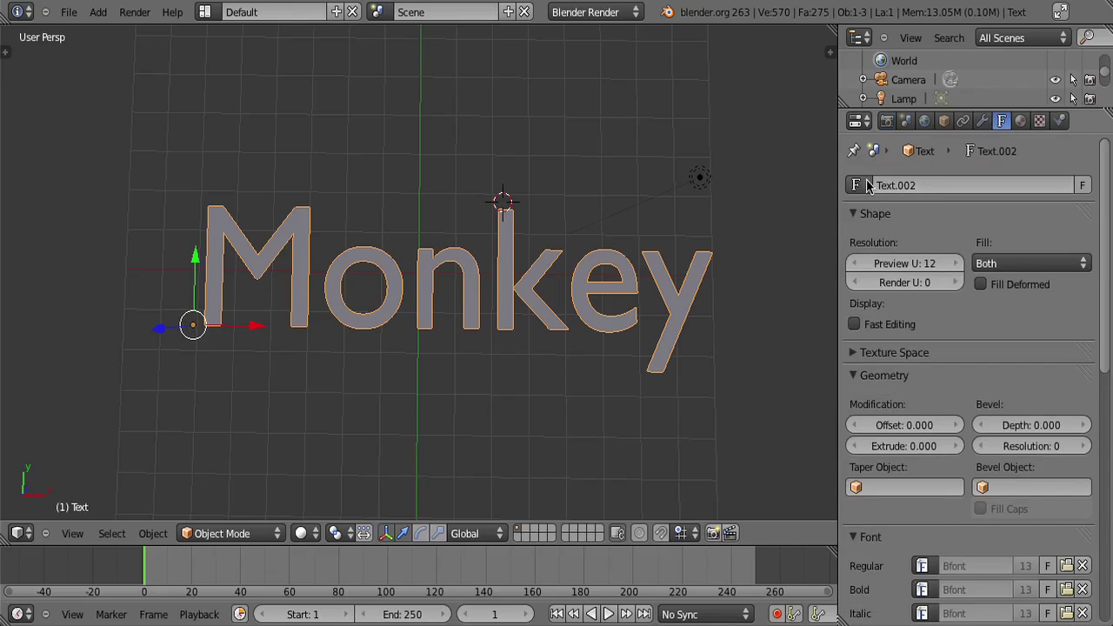
pyautogui.click(917, 184)
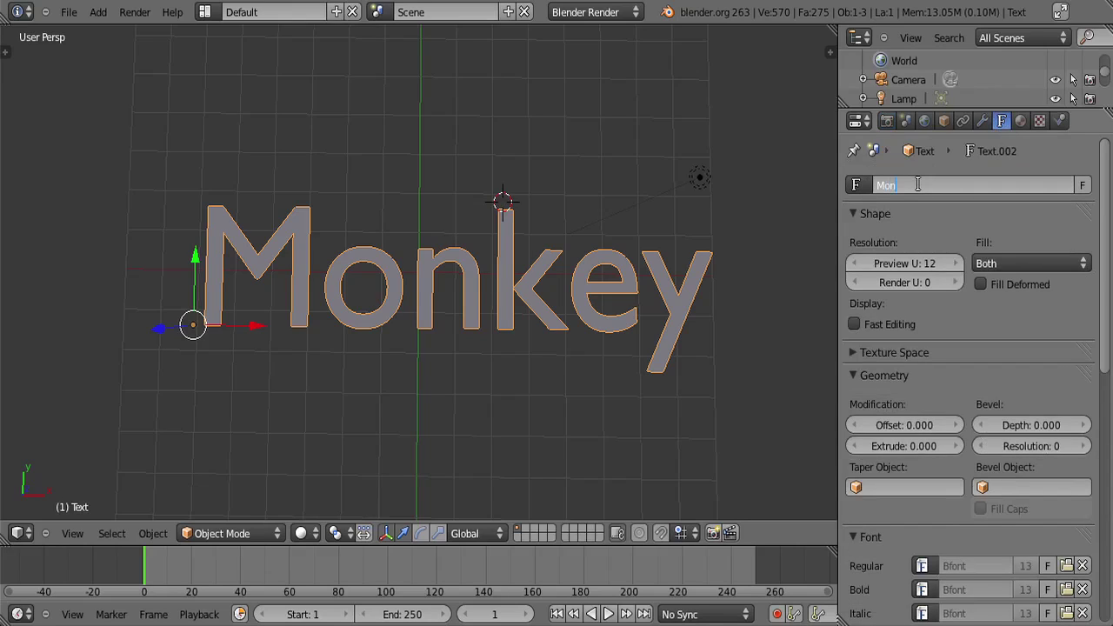
pyautogui.press('Return')
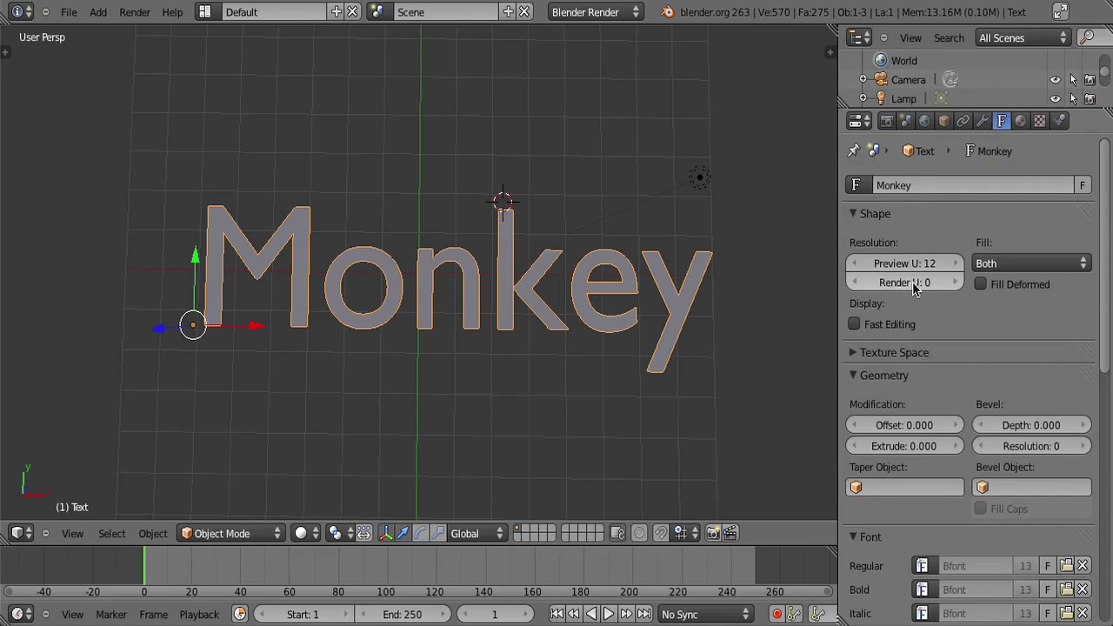
# Collapse the Shape, Texture Space and Text Boxes sections while reviewing the available text settings.
pyautogui.scroll(-5, 948, 286)
pyautogui.scroll(5, 884, 175)
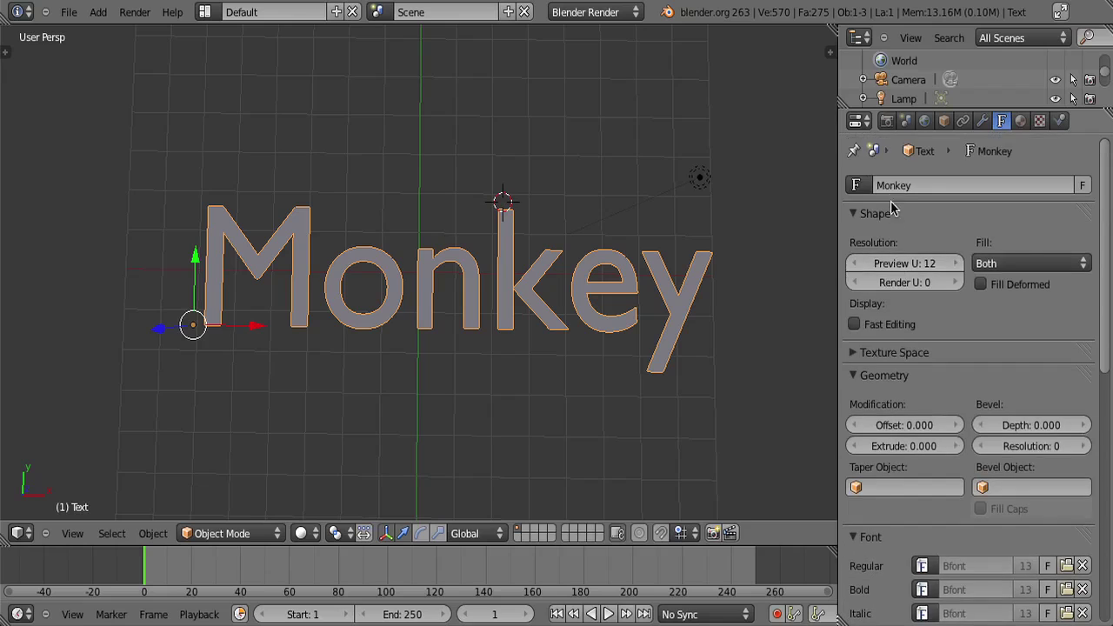
pyautogui.click(887, 217)
pyautogui.click(909, 237)
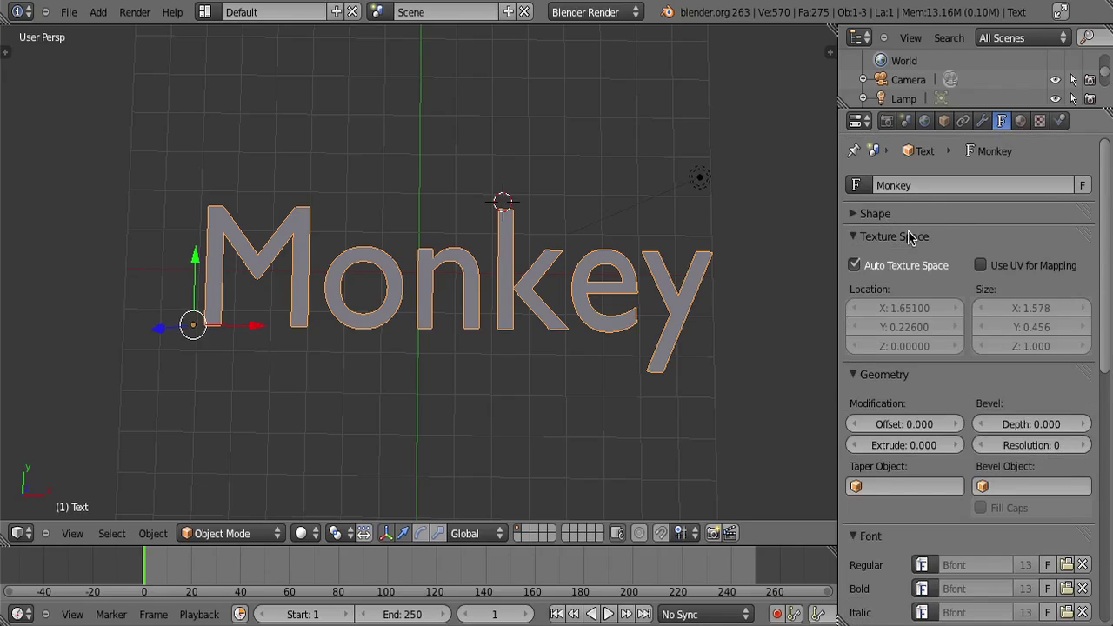
pyautogui.click(908, 237)
pyautogui.scroll(-6, 910, 253)
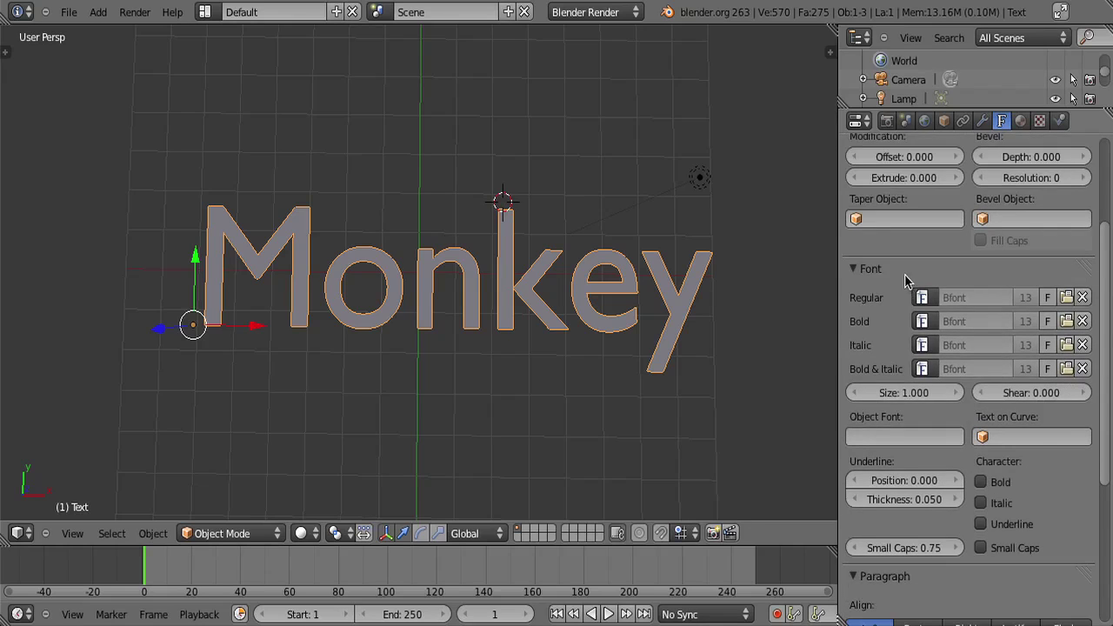
pyautogui.scroll(-7, 889, 265)
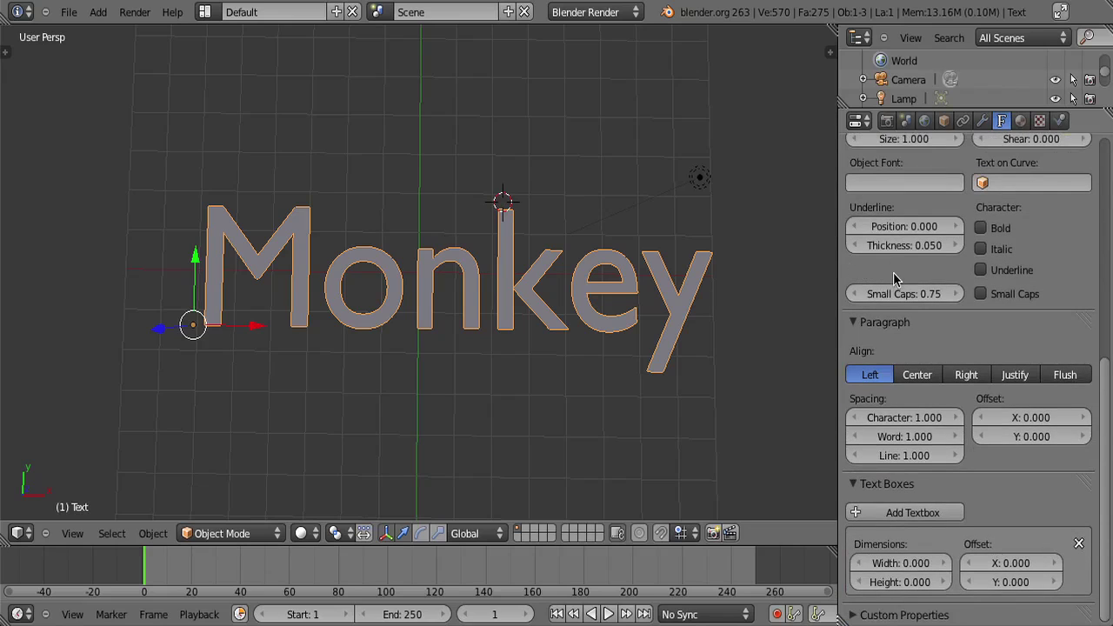
pyautogui.click(890, 486)
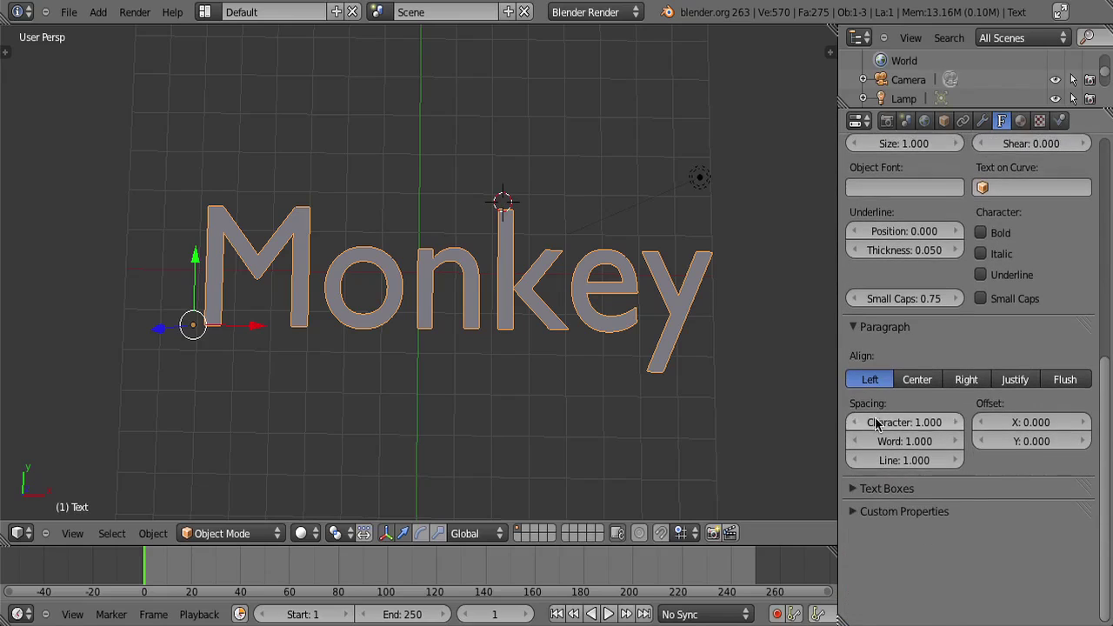
pyautogui.click(914, 492)
pyautogui.scroll(10, 913, 492)
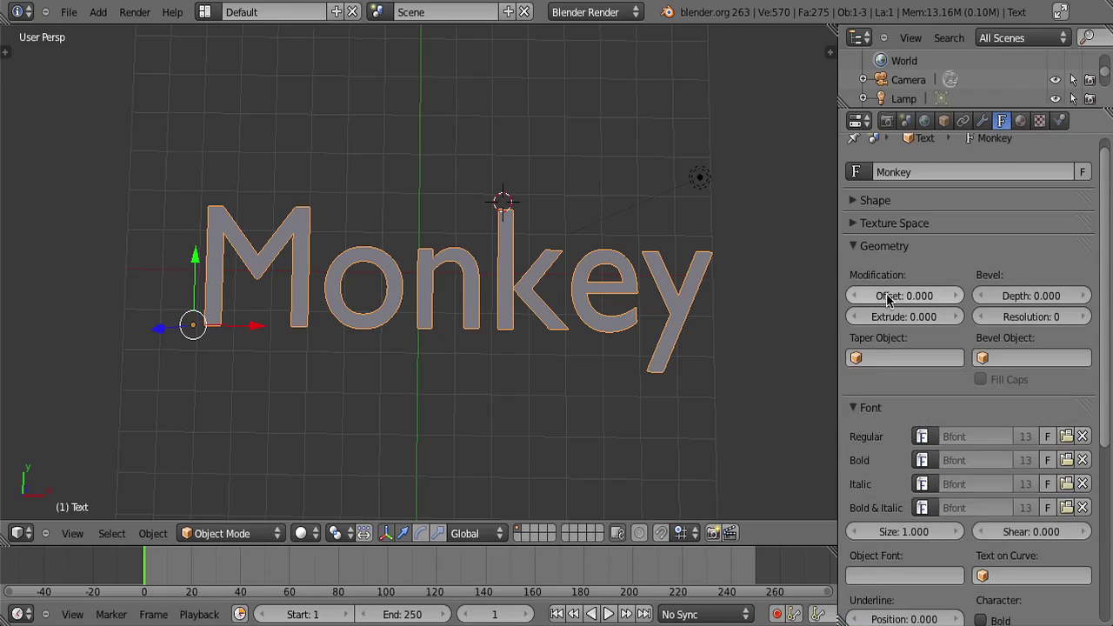
# Try a geometry offset of 1.000 on the text, and reset it to 0.
pyautogui.moveTo(910, 299); pyautogui.dragTo(861, 301)
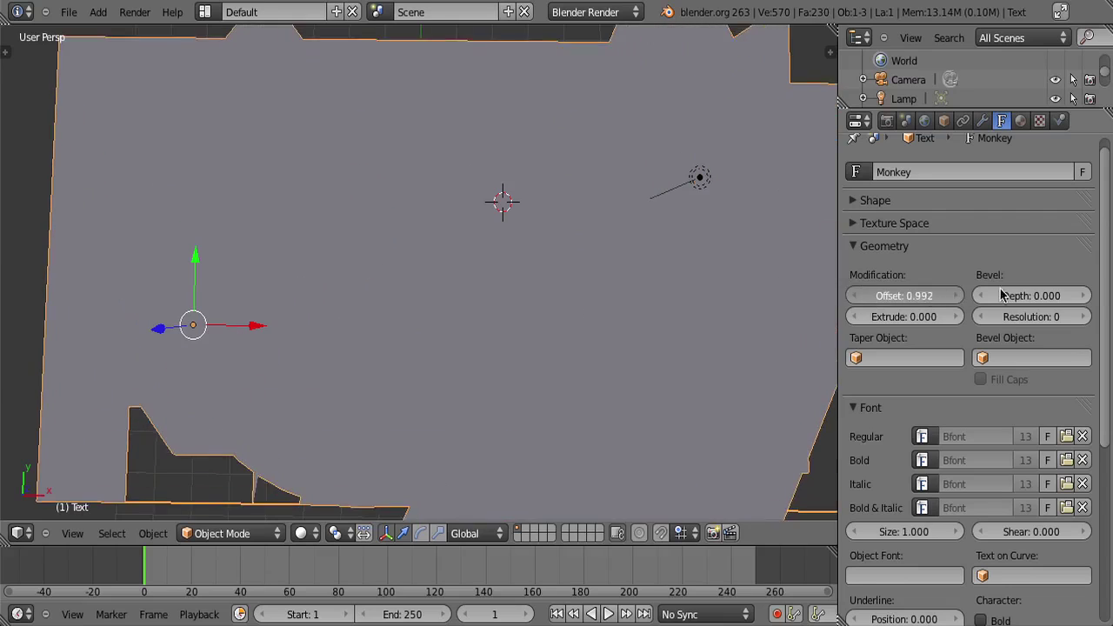
pyautogui.scroll(-5, 459, 274)
pyautogui.moveTo(470, 282); pyautogui.dragTo(472, 212, button='middle')
pyautogui.click(895, 299)
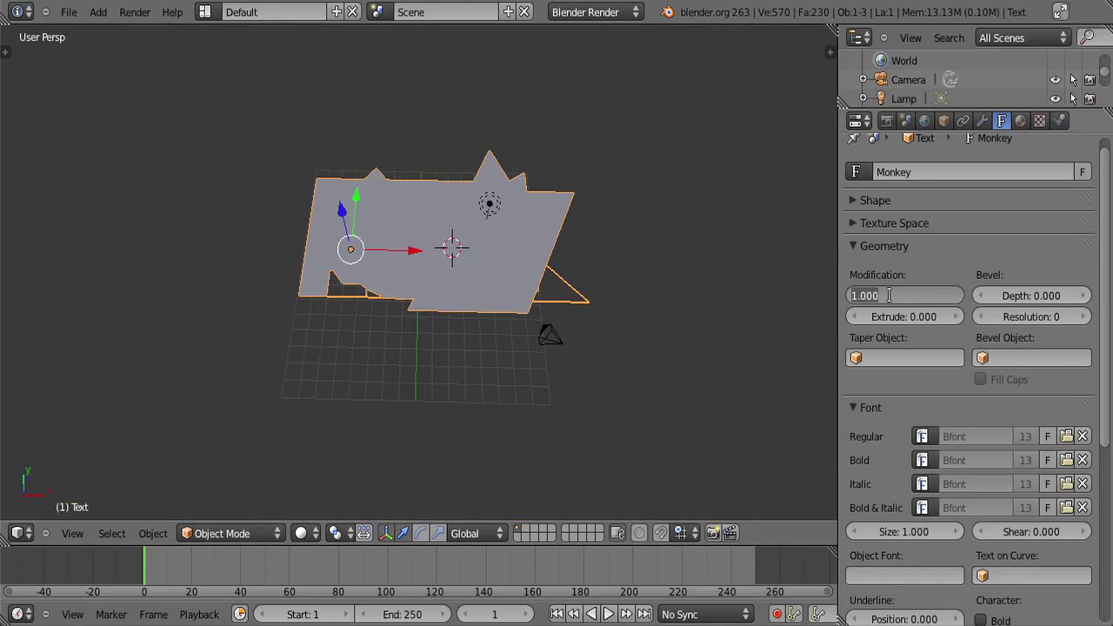
pyautogui.write('0')
pyautogui.press('Return')
pyautogui.scroll(6, 400, 294)
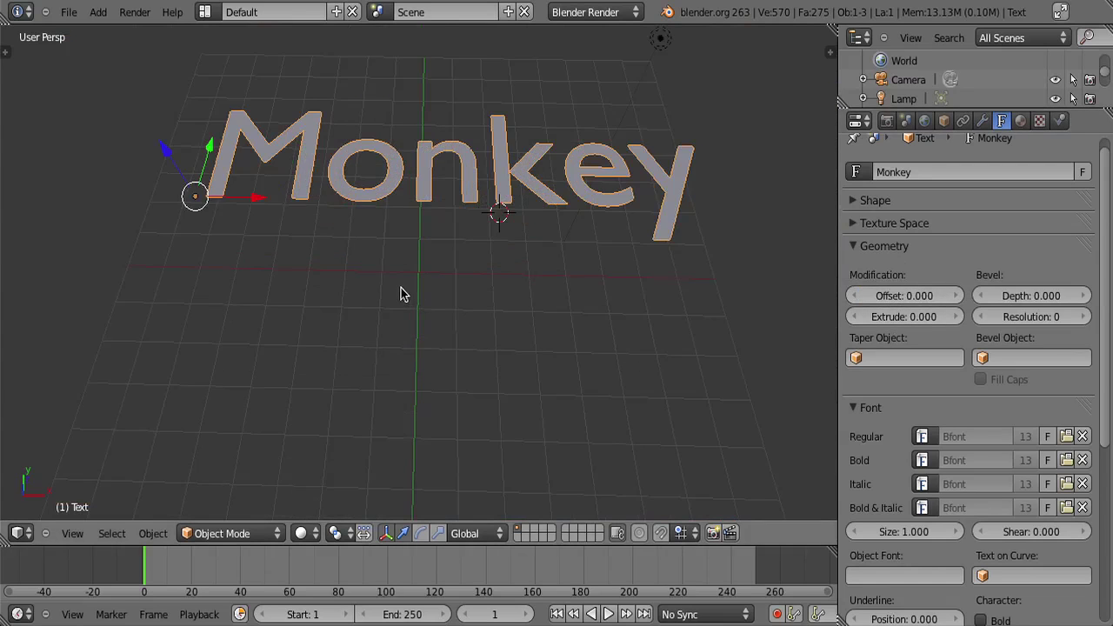
# Try extruding the text by about 0.8 and examine it from the side and above.
pyautogui.moveTo(400, 294); pyautogui.dragTo(409, 199, button='middle')
pyautogui.scroll(-2, 409, 199)
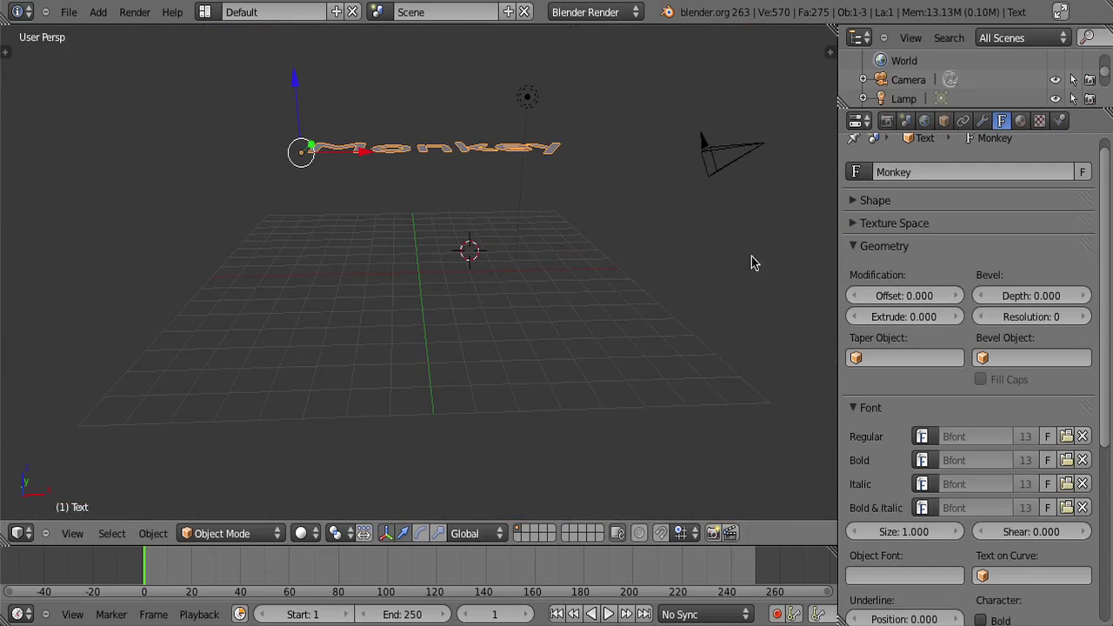
pyautogui.scroll(-2, 857, 352)
pyautogui.moveTo(884, 279); pyautogui.dragTo(898, 281)
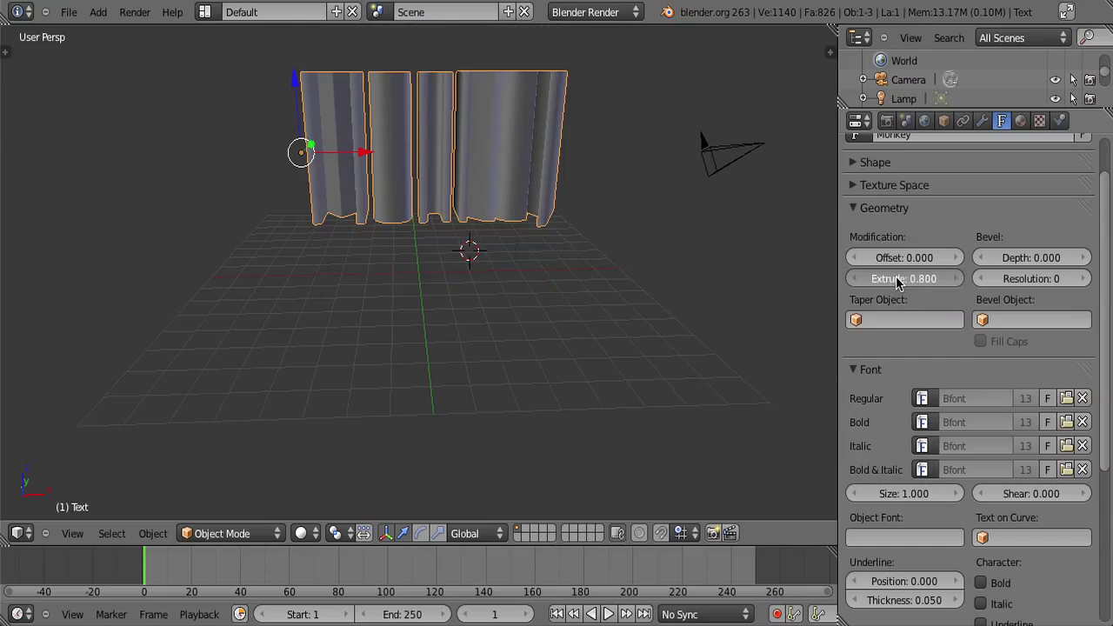
pyautogui.moveTo(405, 166); pyautogui.dragTo(409, 334, button='middle')
# Set the text's extrusion to 0.1 and its bevel depth to about 0.029.
pyautogui.click(883, 279)
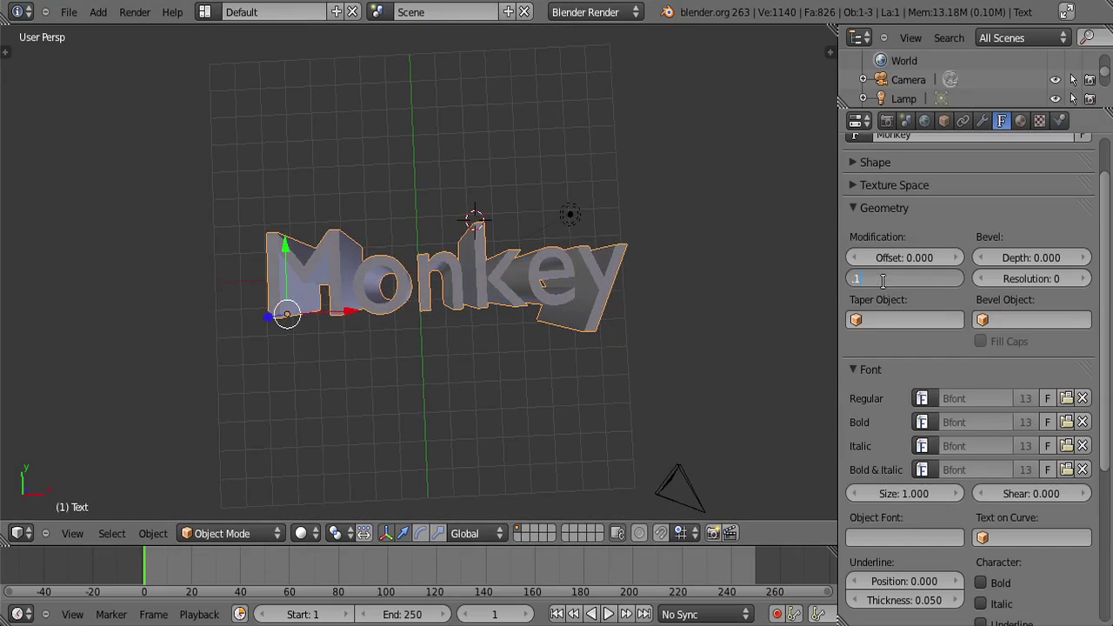
pyautogui.write('.1')
pyautogui.press('Return')
pyautogui.moveTo(782, 310); pyautogui.dragTo(727, 241, button='middle')
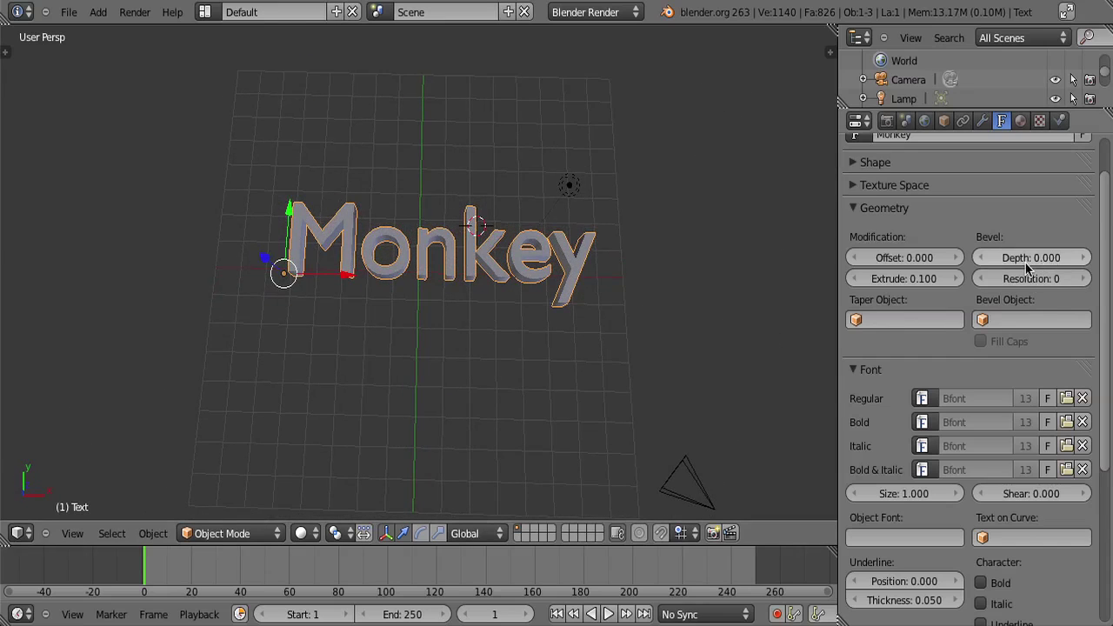
pyautogui.moveTo(1018, 266); pyautogui.dragTo(1031, 262)
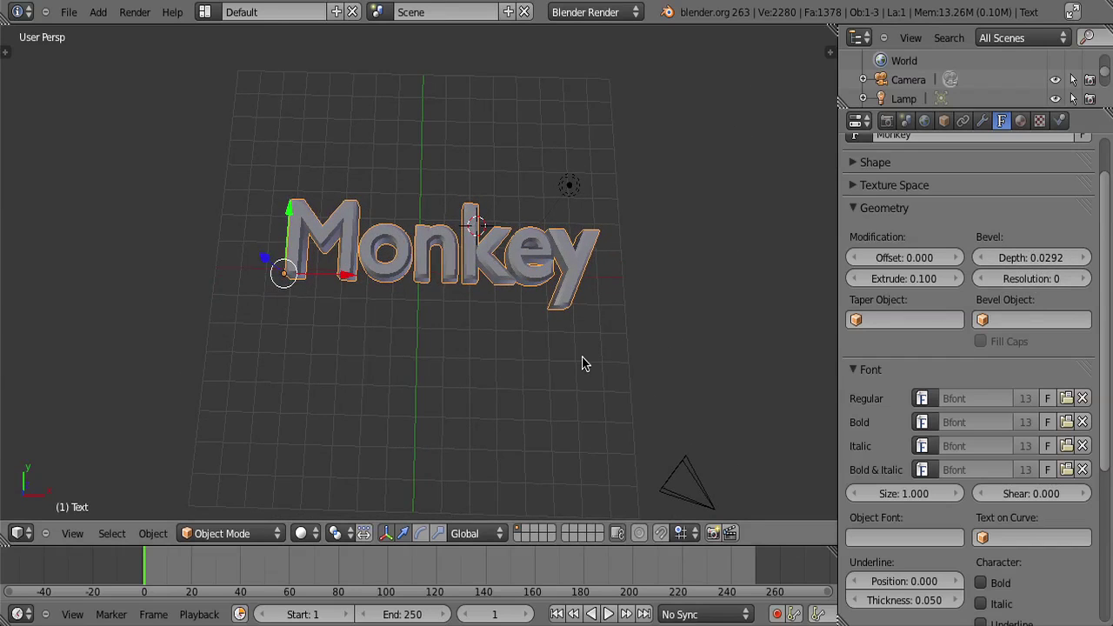
# Try a bevel resolution of 8 on the text, inspect the edges closely, and return the resolution to 0.
pyautogui.moveTo(584, 363); pyautogui.dragTo(563, 389, button='middle')
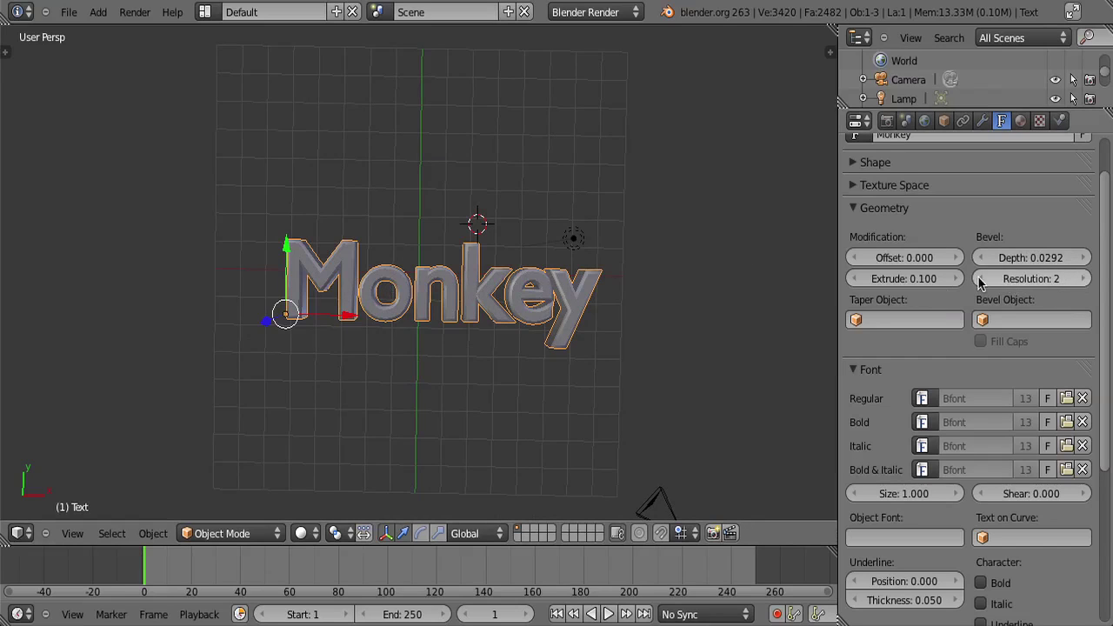
pyautogui.moveTo(978, 282); pyautogui.dragTo(1090, 284)
pyautogui.scroll(8, 440, 346)
pyautogui.moveTo(440, 346); pyautogui.dragTo(499, 261, button='middle')
pyautogui.scroll(-8, 429, 347)
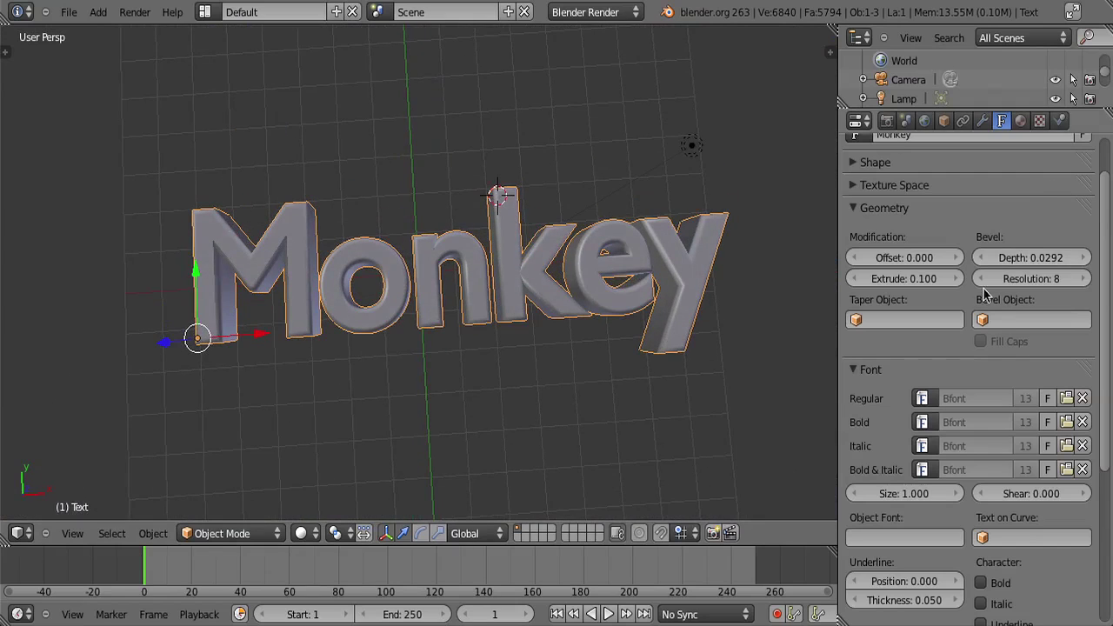
pyautogui.click(983, 279)
pyautogui.click(984, 279)
pyautogui.click(983, 279)
pyautogui.click(983, 279)
pyautogui.click(983, 279)
pyautogui.click(983, 279)
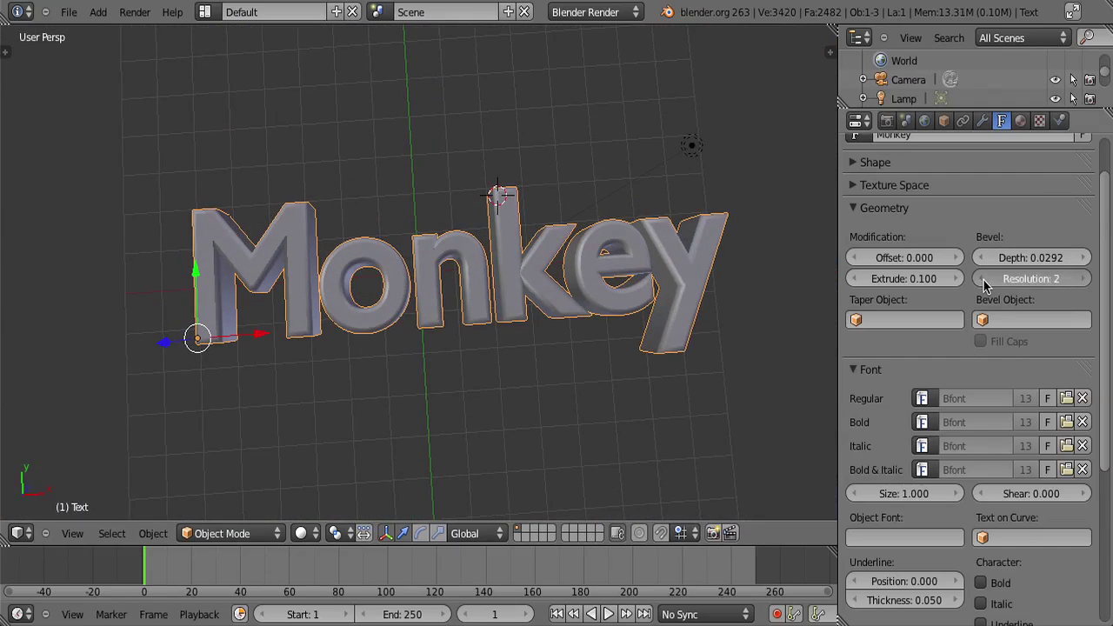
pyautogui.click(983, 279)
pyautogui.click(983, 279)
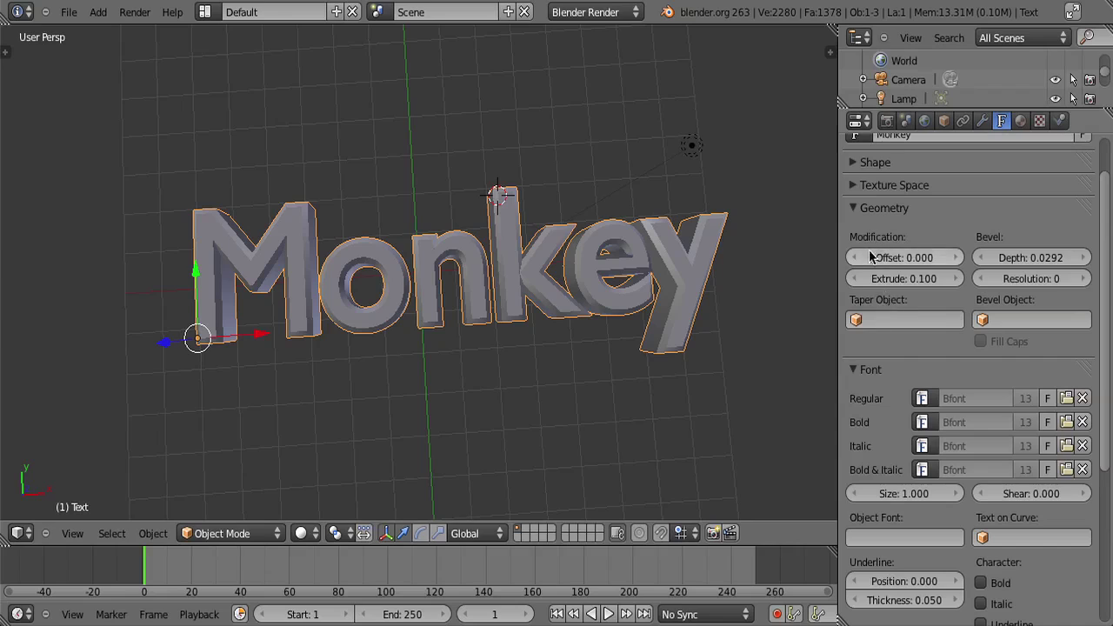
# Collapse the Geometry and Font sections of the text settings.
pyautogui.click(876, 207)
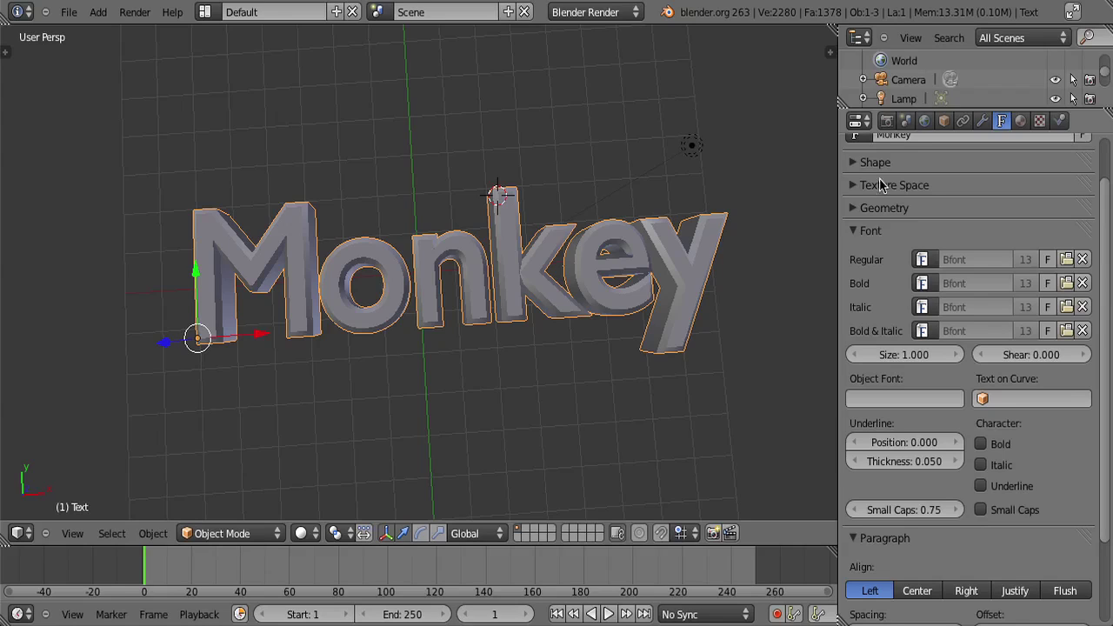
pyautogui.click(871, 231)
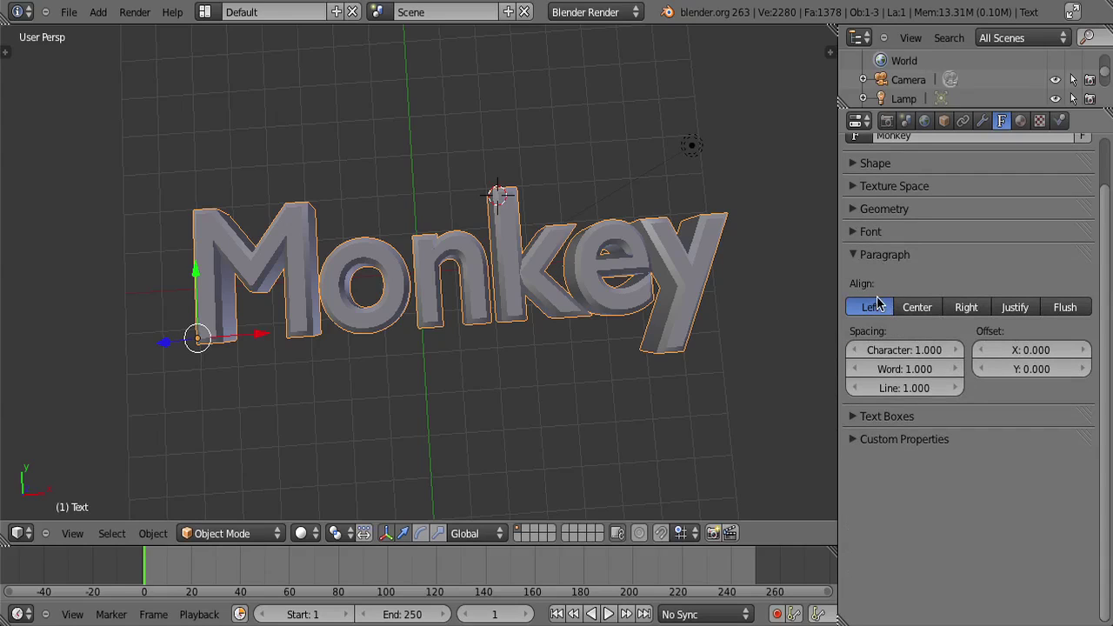
# Try the Center, Right, Justify and Flush paragraph alignments on the text, and set it back to Left.
pyautogui.scroll(-5, 232, 174)
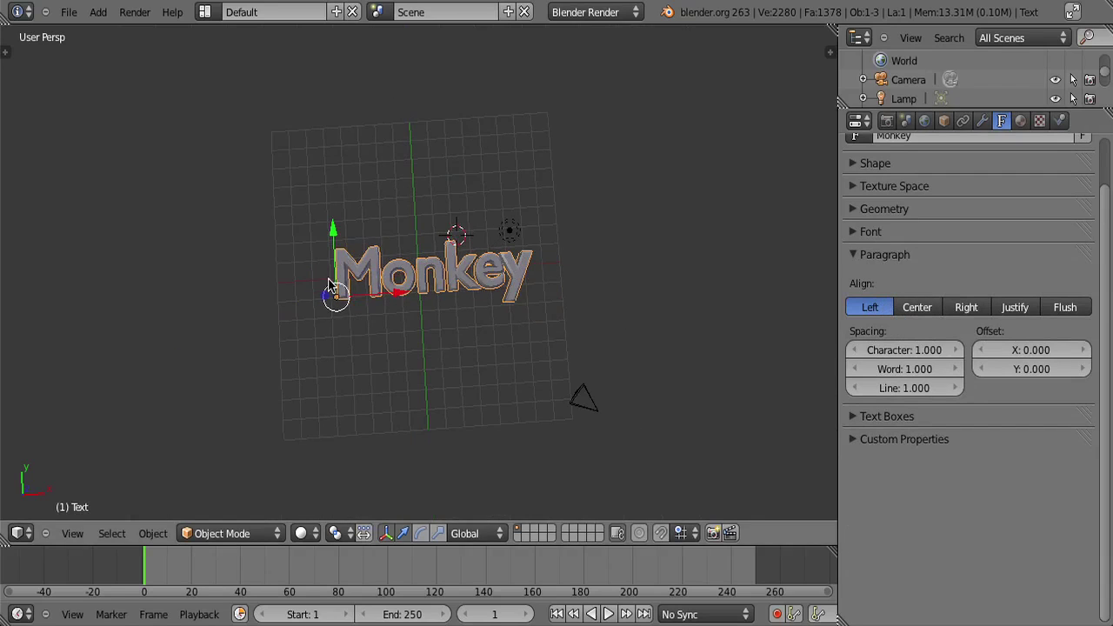
pyautogui.click(921, 308)
pyautogui.click(972, 307)
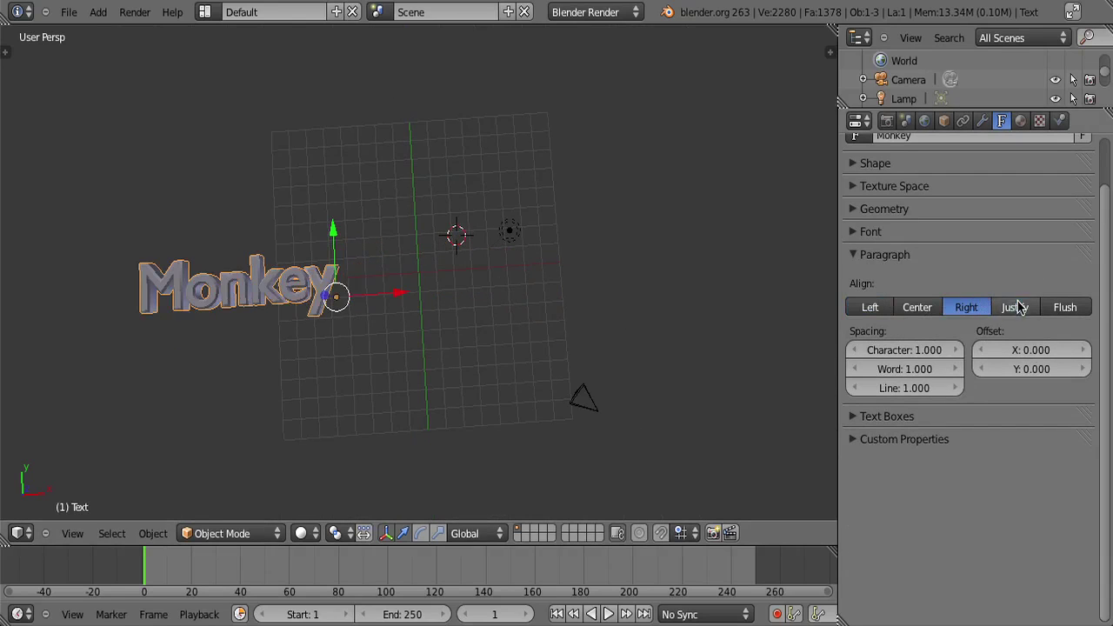
pyautogui.click(1017, 308)
pyautogui.click(1065, 307)
pyautogui.click(871, 309)
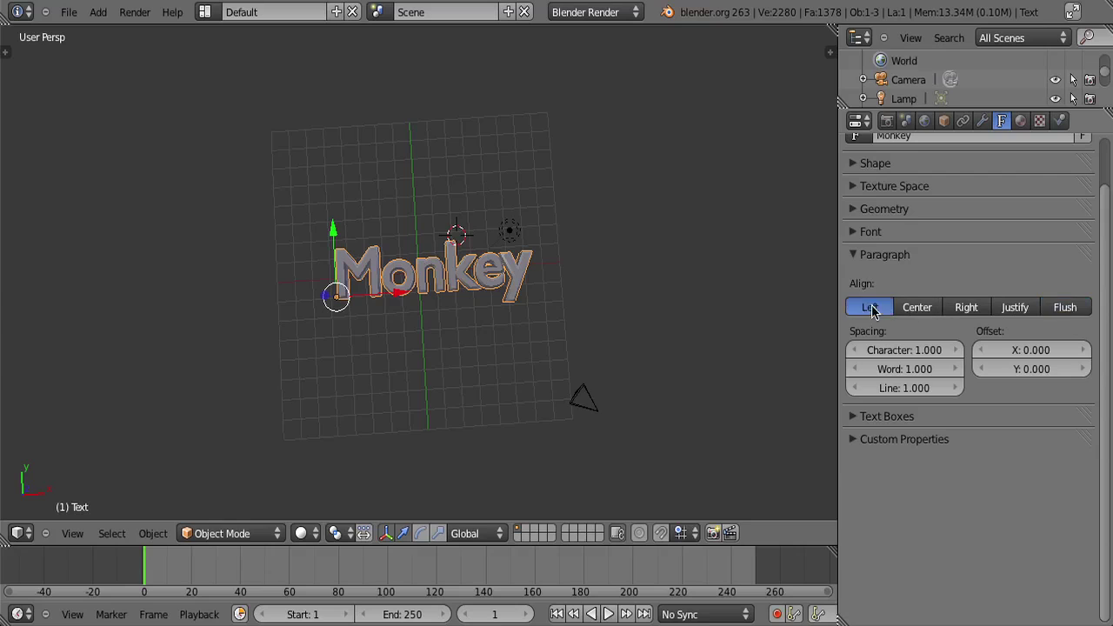
pyautogui.click(966, 308)
pyautogui.click(907, 307)
pyautogui.click(862, 310)
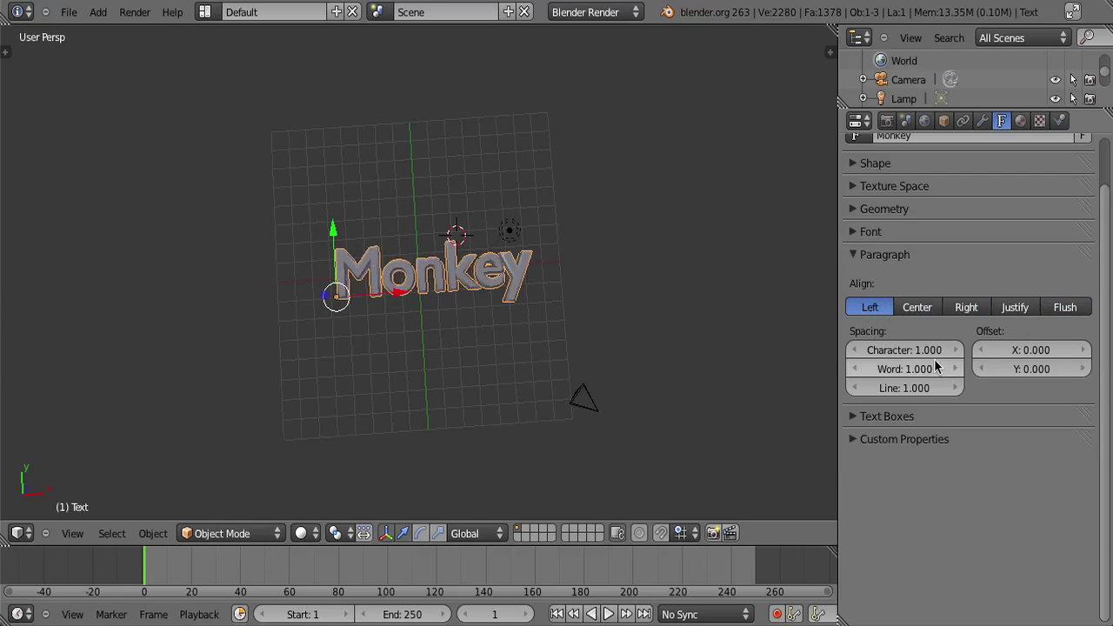
# Set the text's character spacing to 3.240 and its word spacing to 0.
pyautogui.moveTo(889, 351); pyautogui.dragTo(986, 356)
pyautogui.scroll(-3, 804, 363)
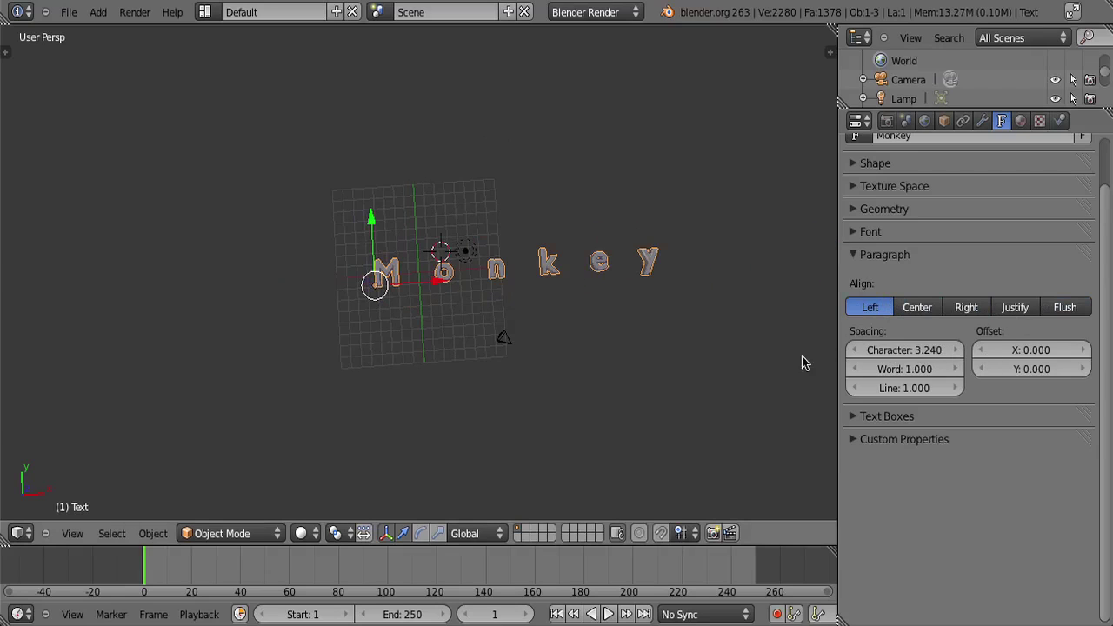
pyautogui.moveTo(880, 371); pyautogui.dragTo(906, 373)
# Extend the text content to read "Monkey bananas" and return to Object Mode.
pyautogui.press('Tab')
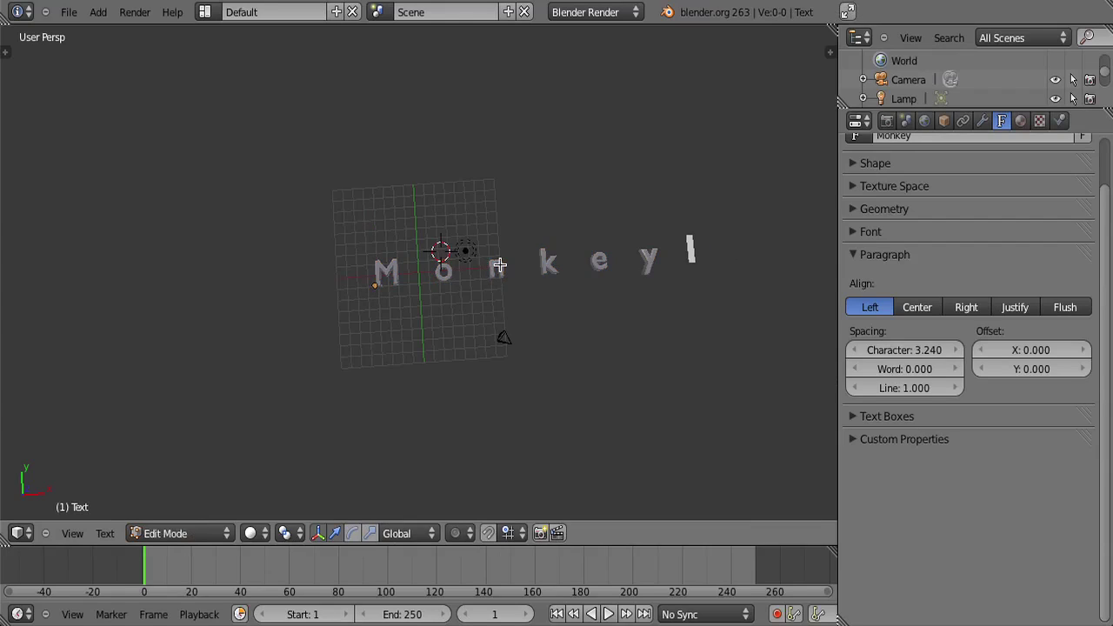
pyautogui.press('BackSpace')
pyautogui.press('BackSpace')
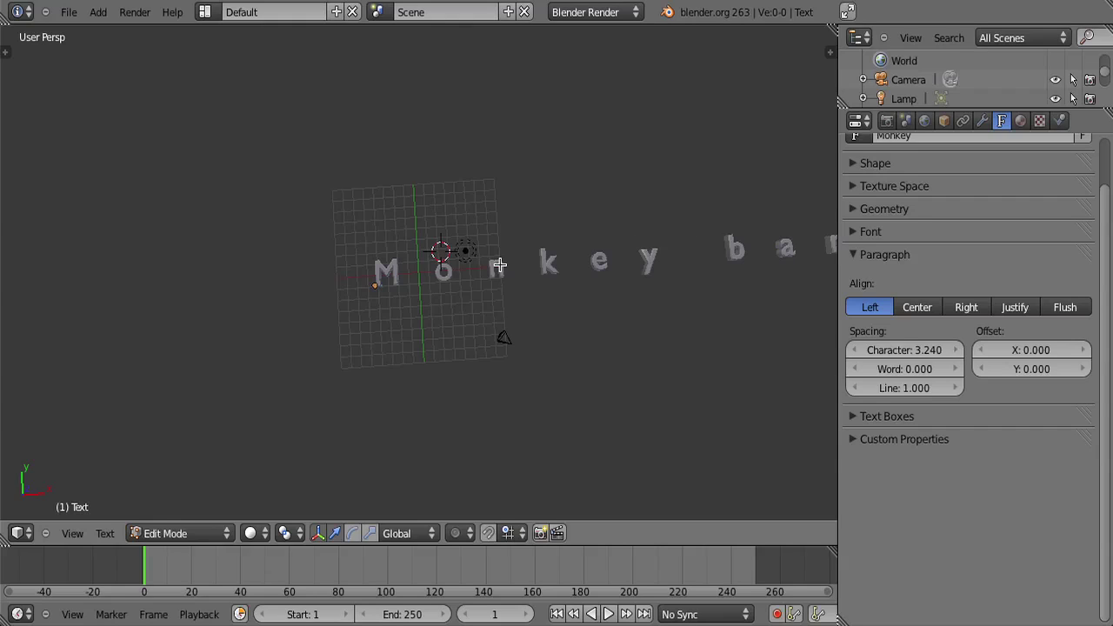
pyautogui.scroll(-3, 500, 264)
pyautogui.press('Tab')
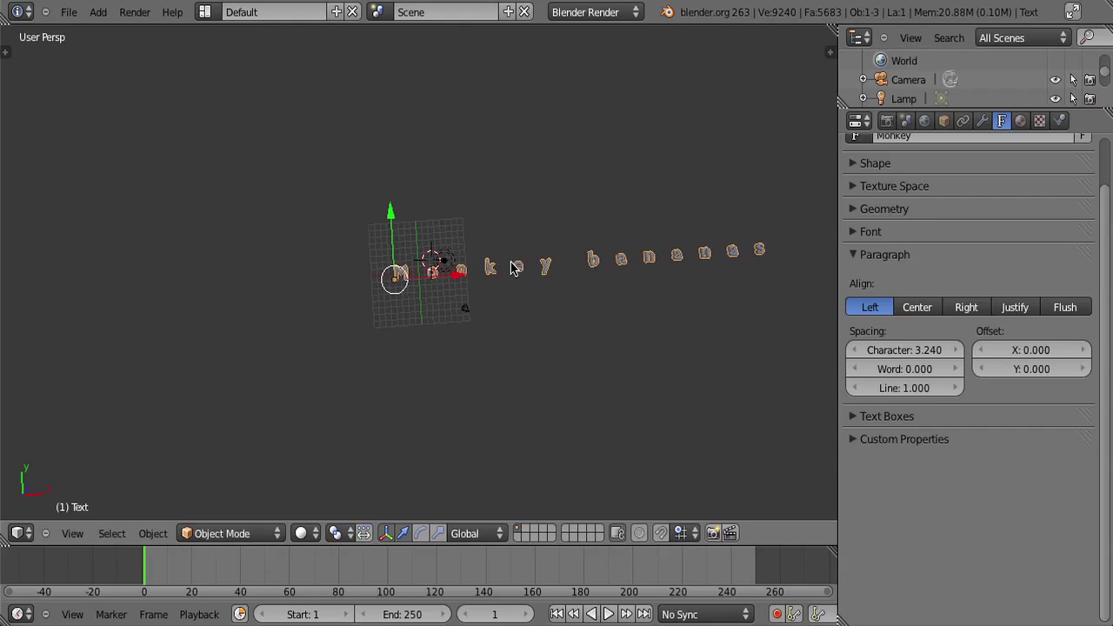
# Move the text object sideways so that the words extend across both sides of the grid.
pyautogui.moveTo(608, 290); pyautogui.dragTo(666, 316, button='middle')
pyautogui.press('g')
pyautogui.click(460, 295)
pyautogui.scroll(1, 461, 296)
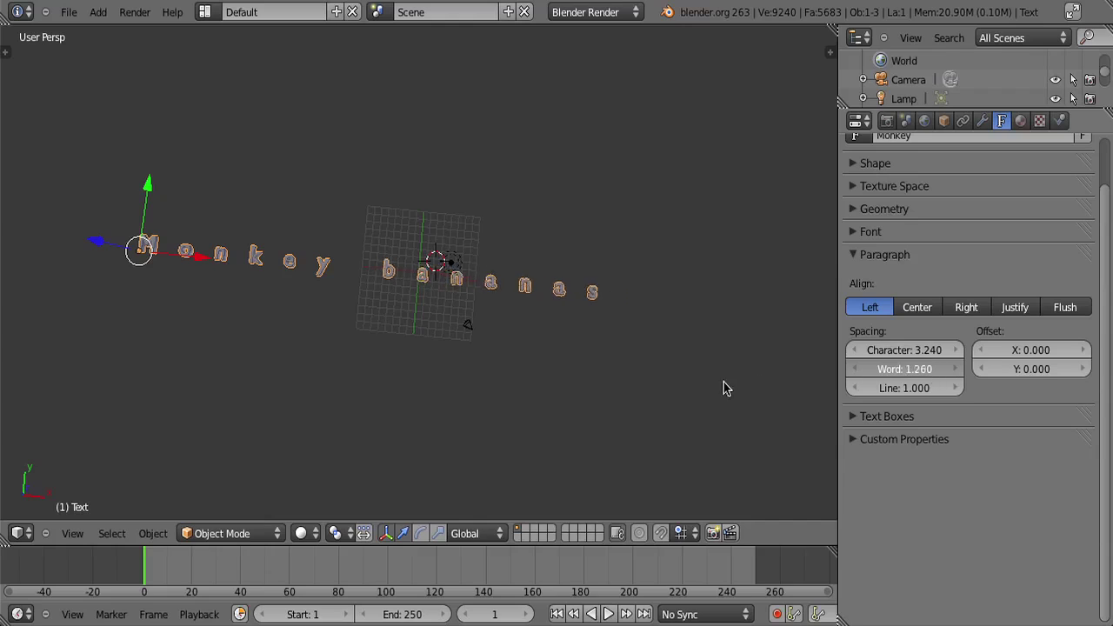
# Try a word spacing of 1.260, return it to 0, and set the line spacing to 0.
pyautogui.moveTo(808, 397); pyautogui.dragTo(707, 400)
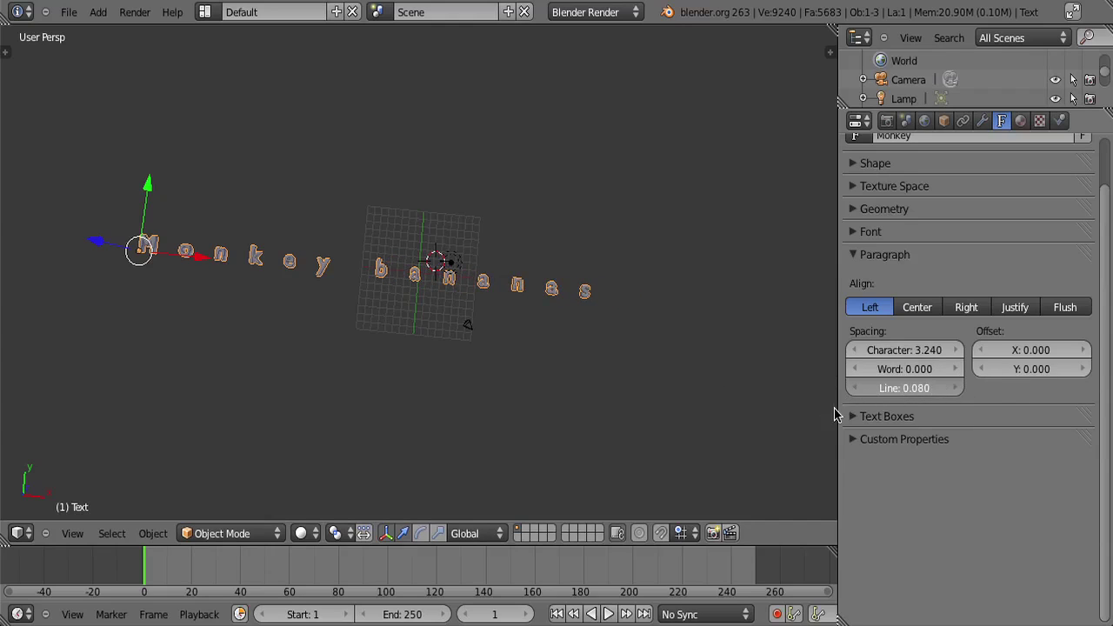
pyautogui.click(855, 387)
# Try a horizontal text offset of -1.204 and reset the X offset to 0.
pyautogui.moveTo(1016, 350); pyautogui.dragTo(1057, 367)
pyautogui.click(1050, 348)
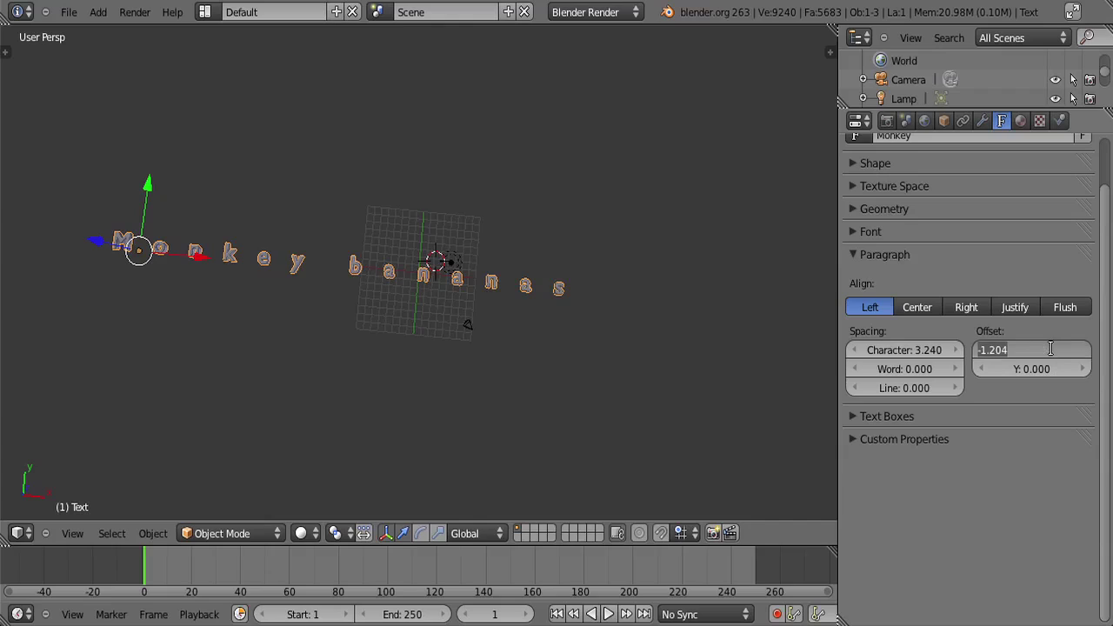
pyautogui.press('Return')
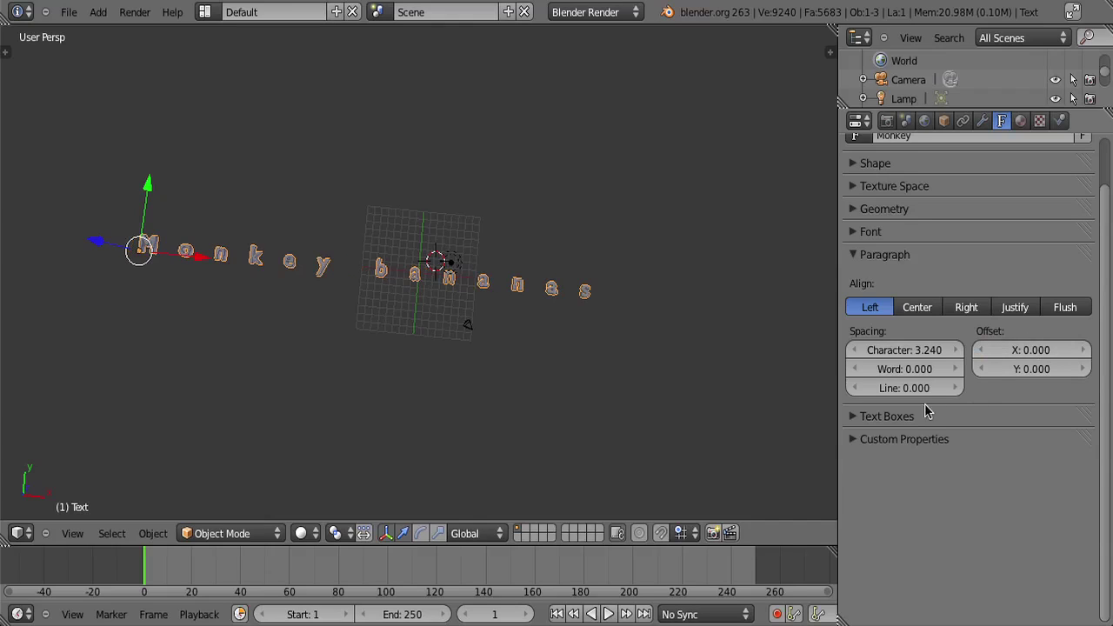
# Try the Right and Center paragraph alignments on the longer text, and set it back to Left.
pyautogui.click(979, 307)
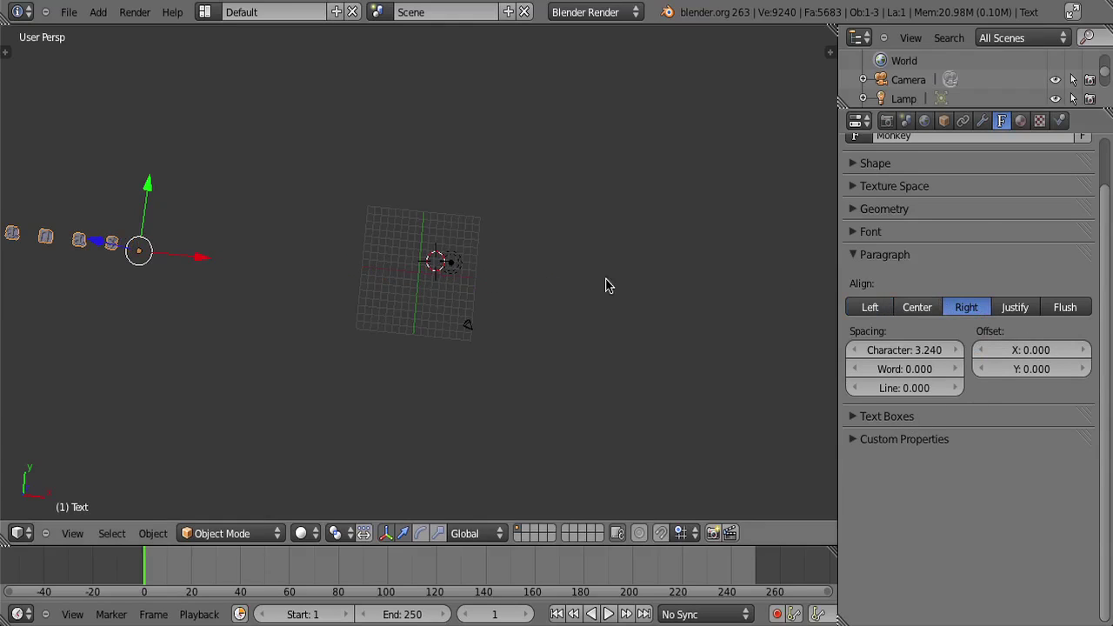
pyautogui.scroll(-4, 670, 265)
pyautogui.click(916, 307)
pyautogui.click(866, 307)
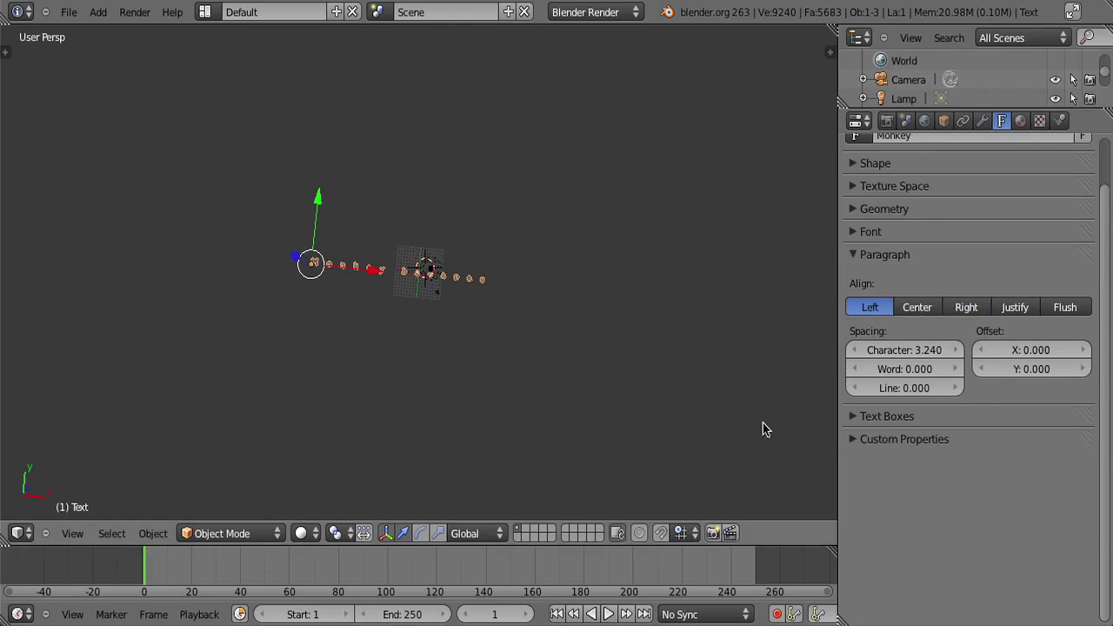
# Collapse the Paragraph section of the text settings.
pyautogui.scroll(4, 461, 358)
pyautogui.moveTo(461, 358); pyautogui.dragTo(834, 273, button='middle')
pyautogui.scroll(2, 870, 274)
pyautogui.click(876, 305)
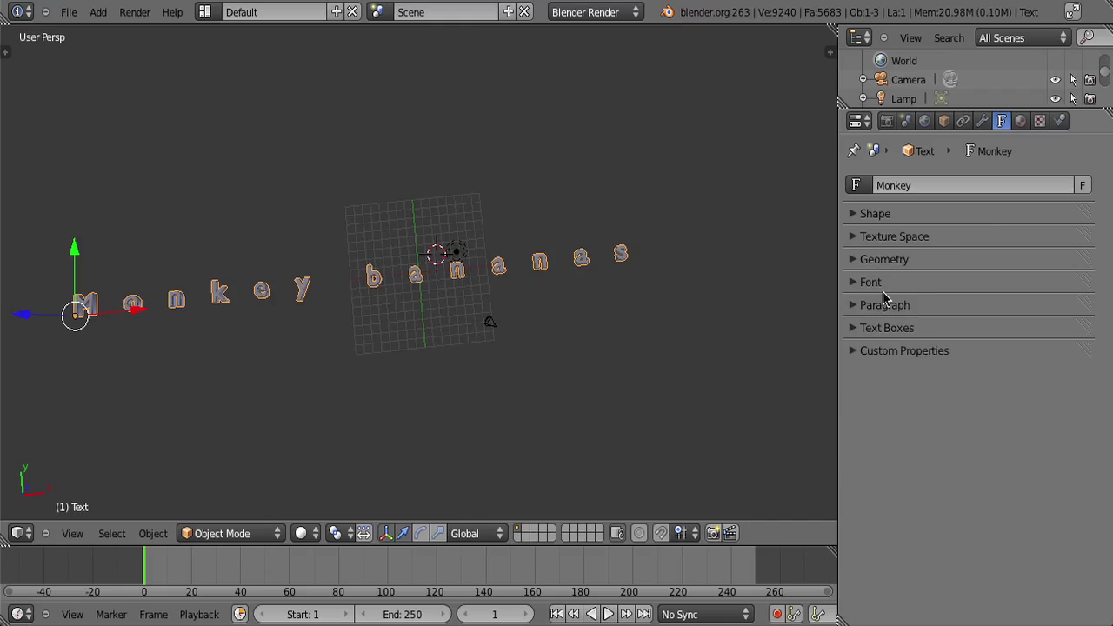
# Examine the extruded, beveled letters of the text up close and from different angles, ending with a view of the whole text.
pyautogui.moveTo(372, 251); pyautogui.dragTo(440, 229, button='middle')
pyautogui.scroll(-5, 388, 253)
pyautogui.scroll(5, 438, 209)
pyautogui.scroll(3, 438, 184)
pyautogui.moveTo(437, 184); pyautogui.dragTo(691, 159, button='middle')
pyautogui.scroll(6, 305, 149)
pyautogui.scroll(-8, 306, 152)
pyautogui.scroll(8, 690, 154)
pyautogui.scroll(-8, 687, 152)
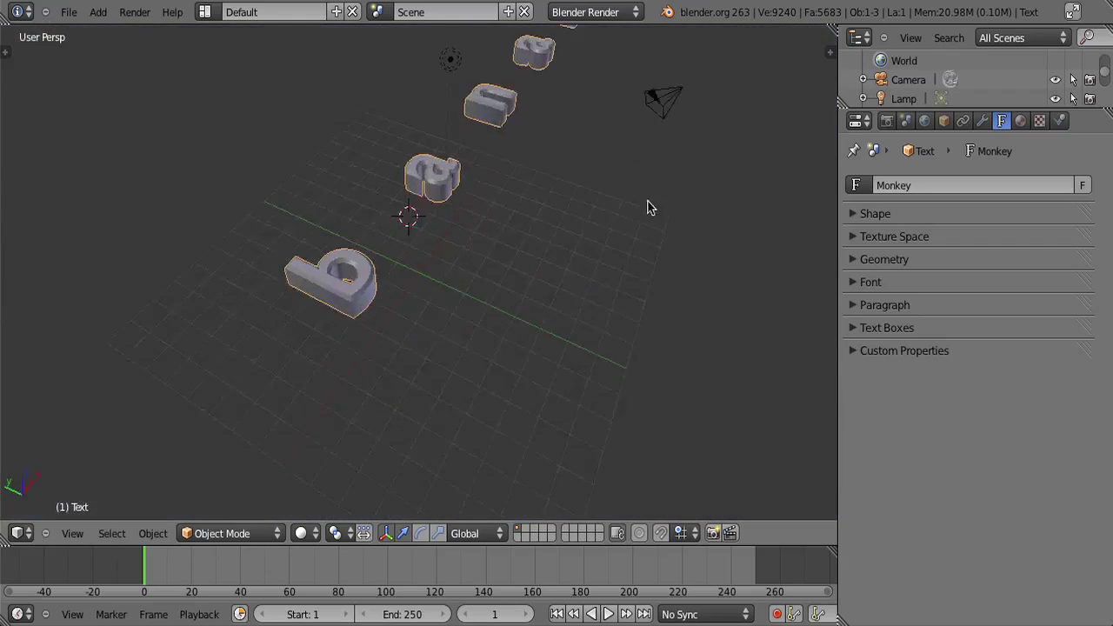
pyautogui.moveTo(648, 206); pyautogui.dragTo(504, 313, button='middle')
pyautogui.scroll(-3, 486, 320)
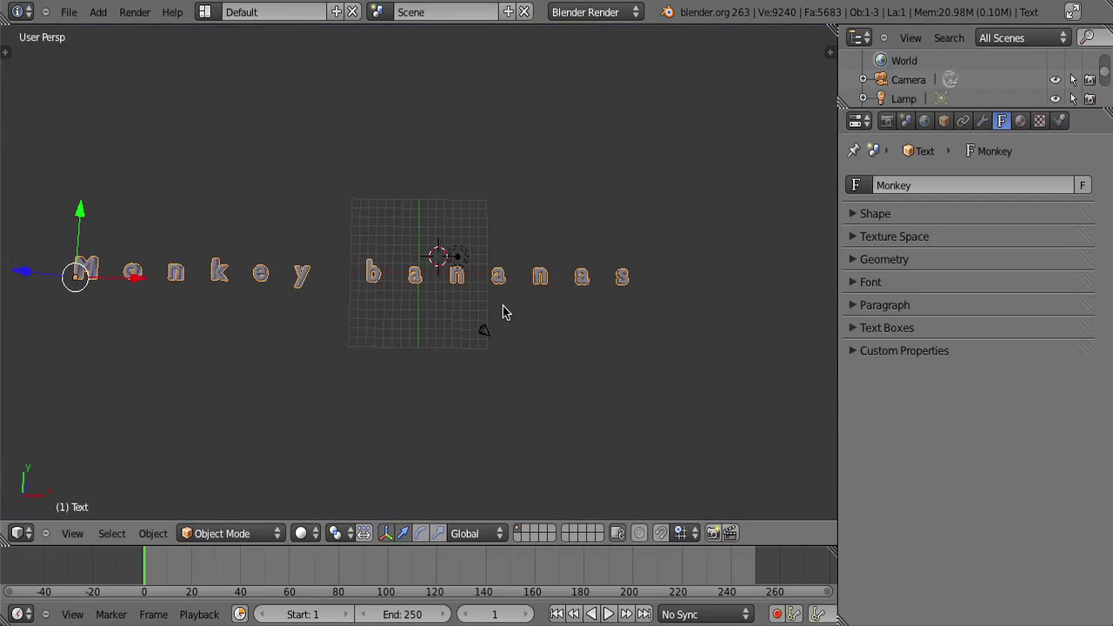
pyautogui.click(68, 13)
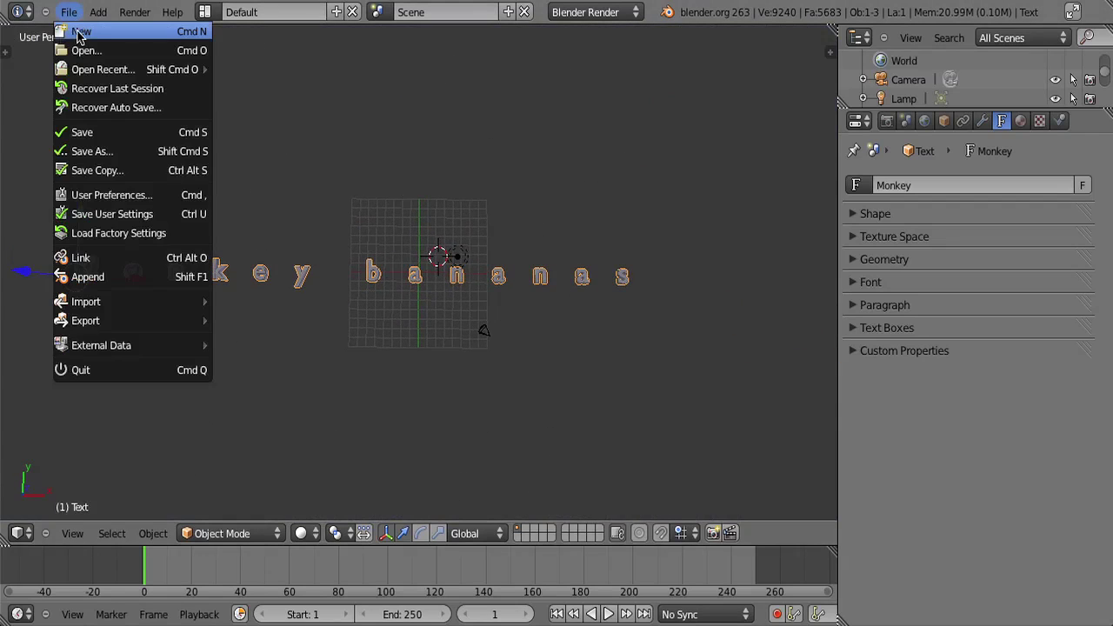
pyautogui.moveTo(100, 17)
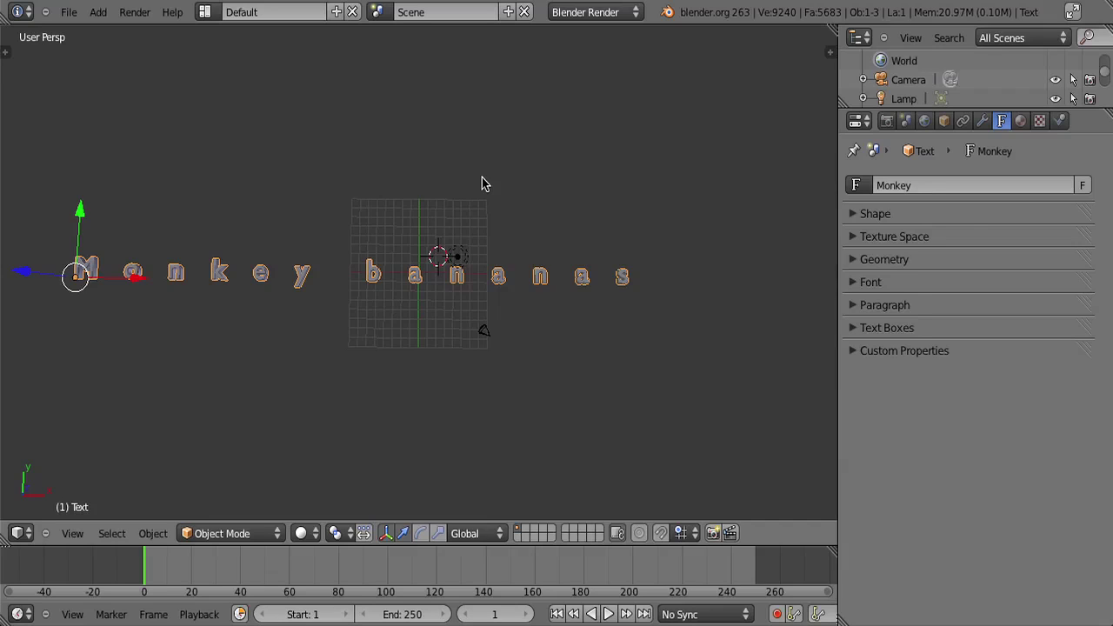
pyautogui.moveTo(222, 197); pyautogui.dragTo(339, 149, button='middle')
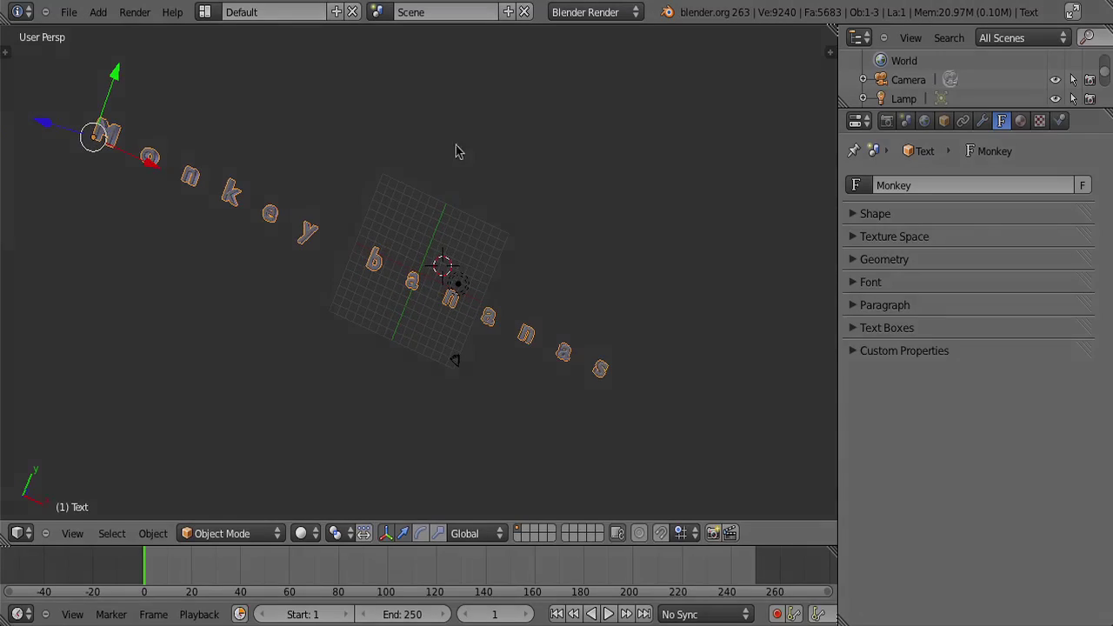